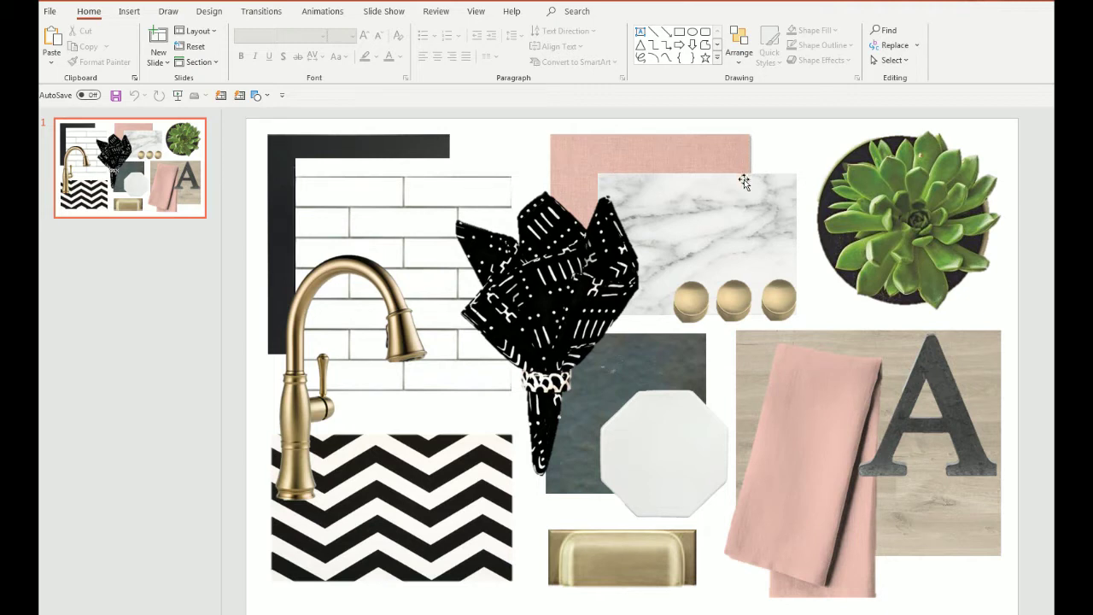
Apply the first bevel preset from the second row of the bevel choices to the white marble tile picture
left_click(692, 207)
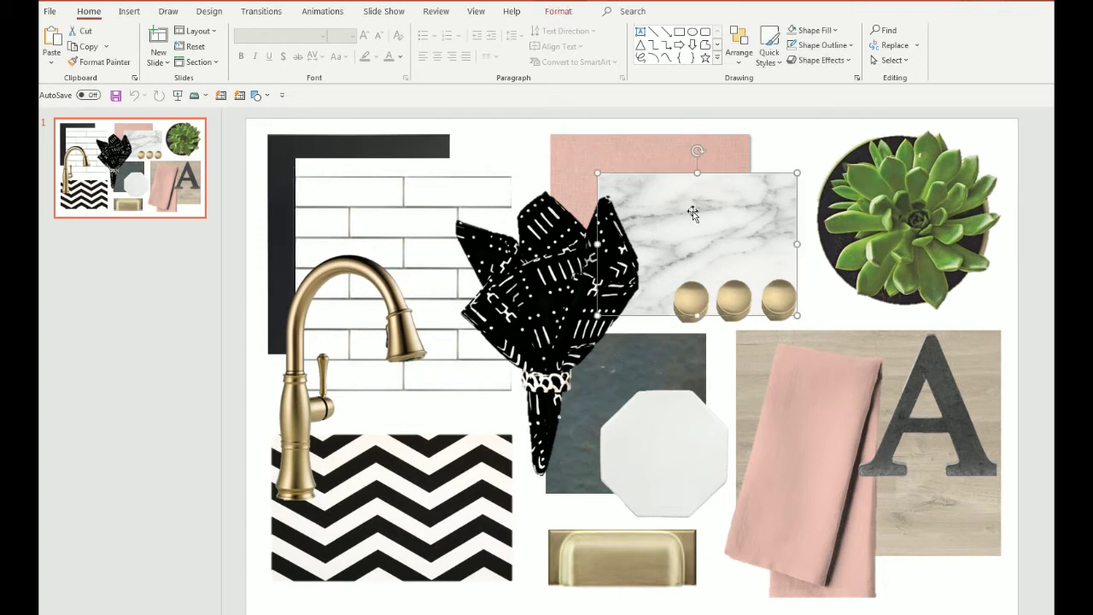
left_click(561, 5)
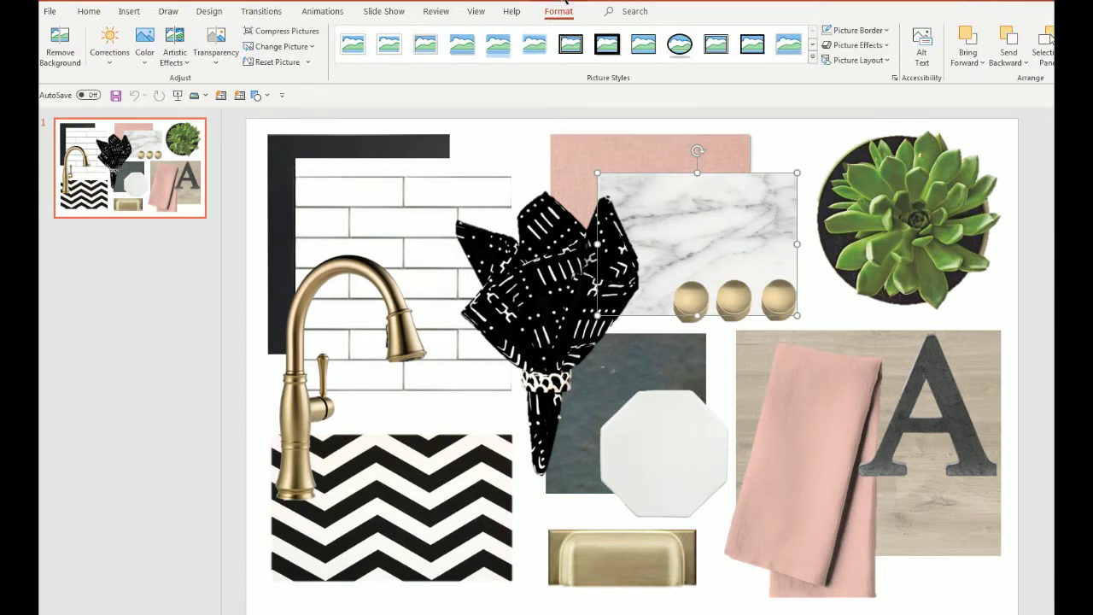
left_click(888, 46)
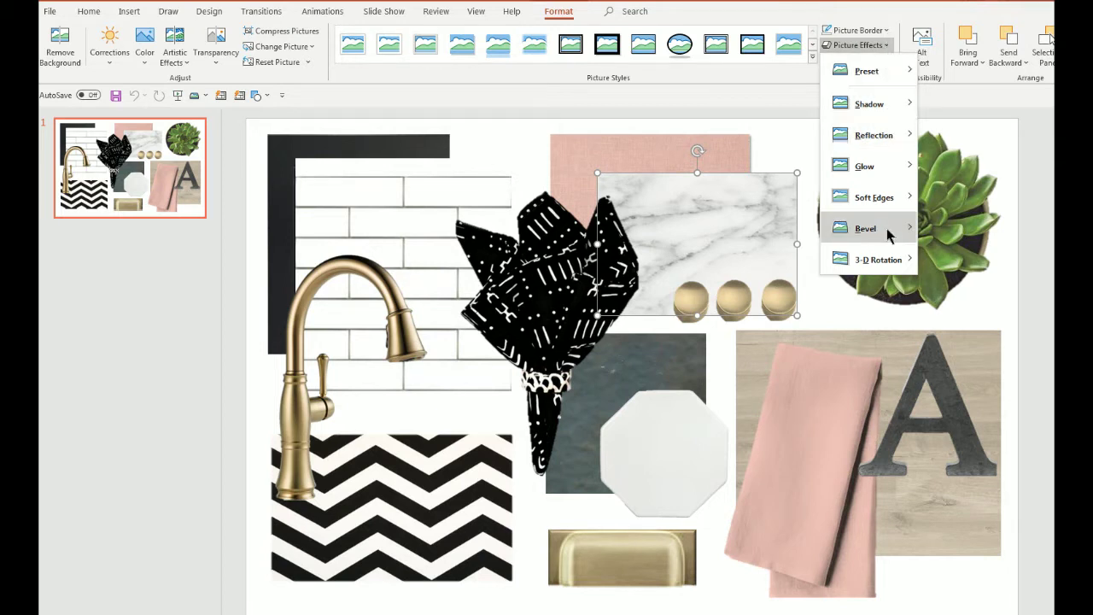
mouse_move(888, 233)
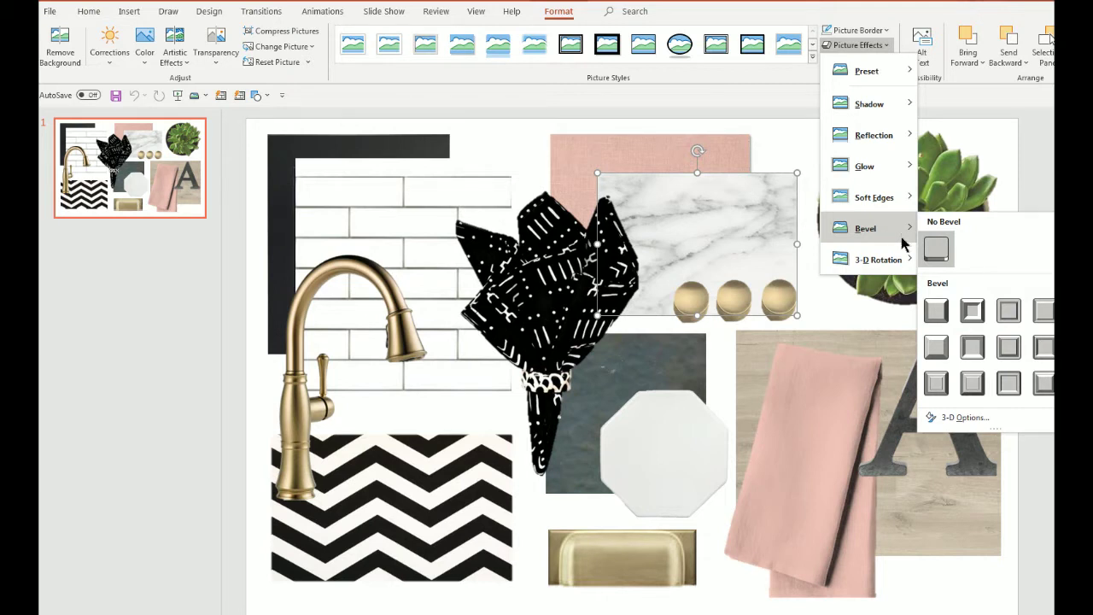
left_click(936, 347)
left_click(818, 157)
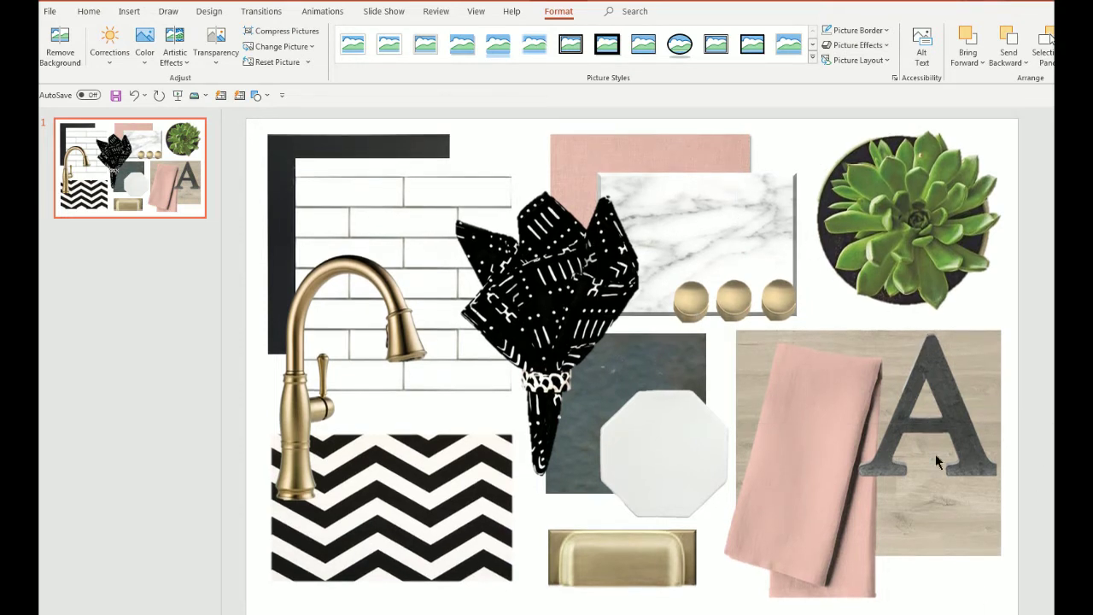
key("Escape")
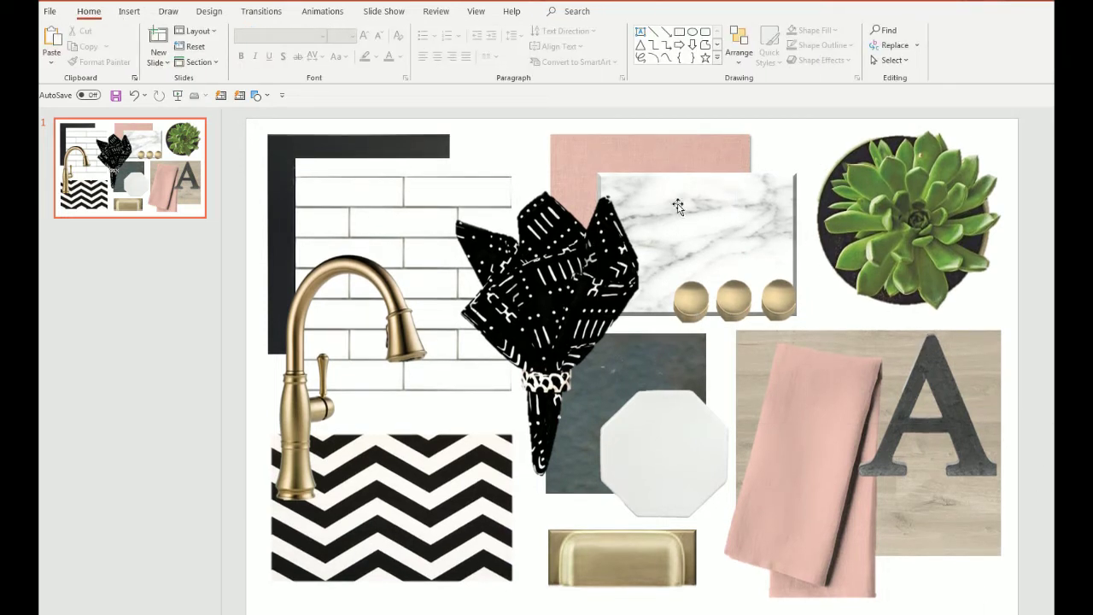
Switch the marble tile's bevel to the first preset of the first row and open its 3-D options
left_click(736, 205)
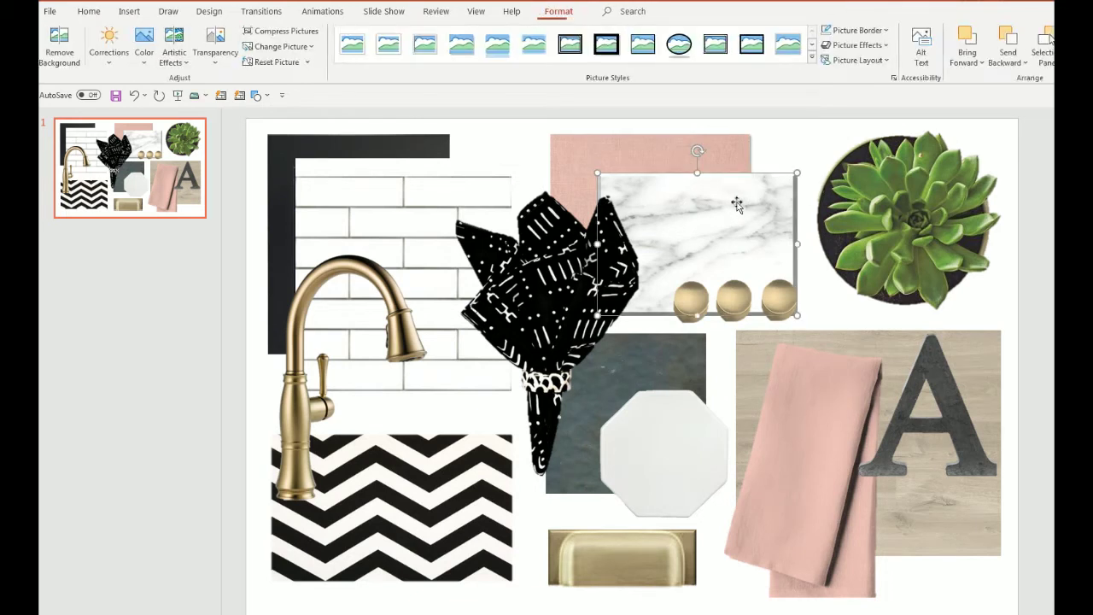
left_click(886, 45)
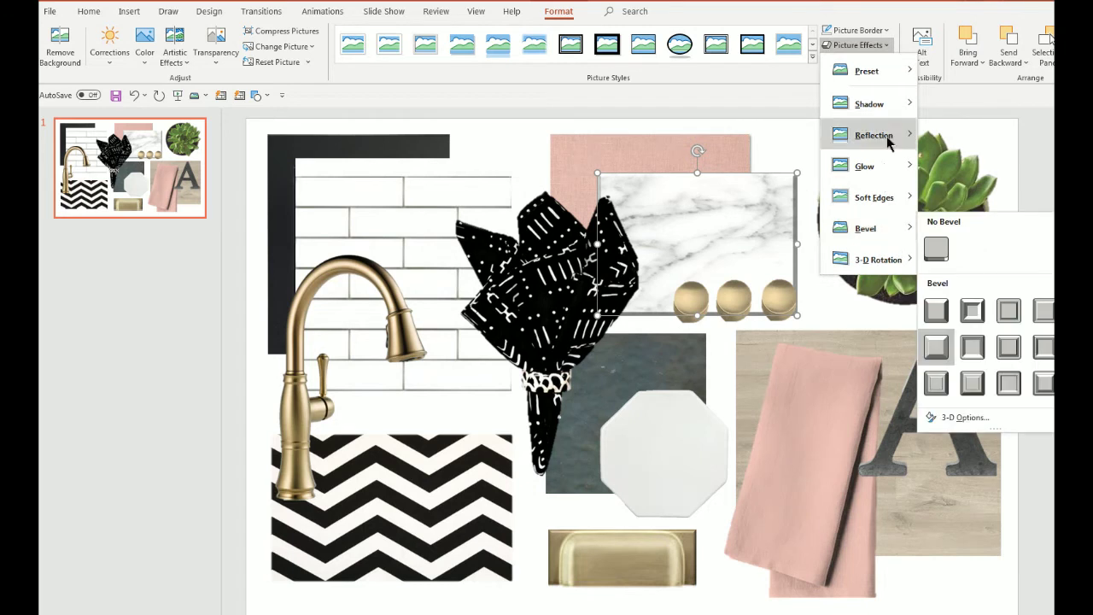
left_click(939, 317)
left_click(858, 45)
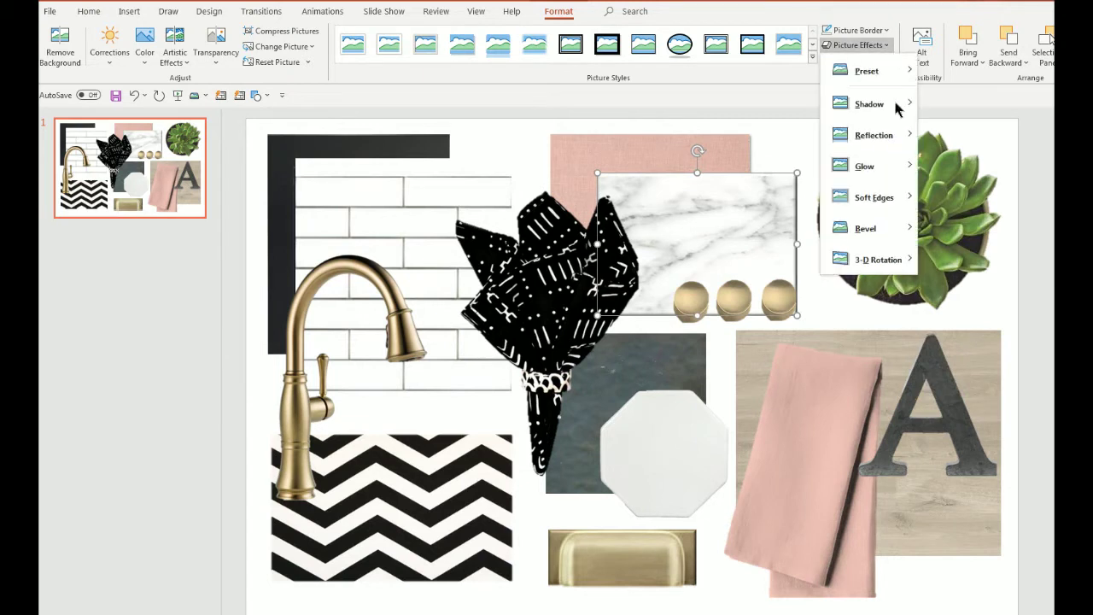
mouse_move(898, 268)
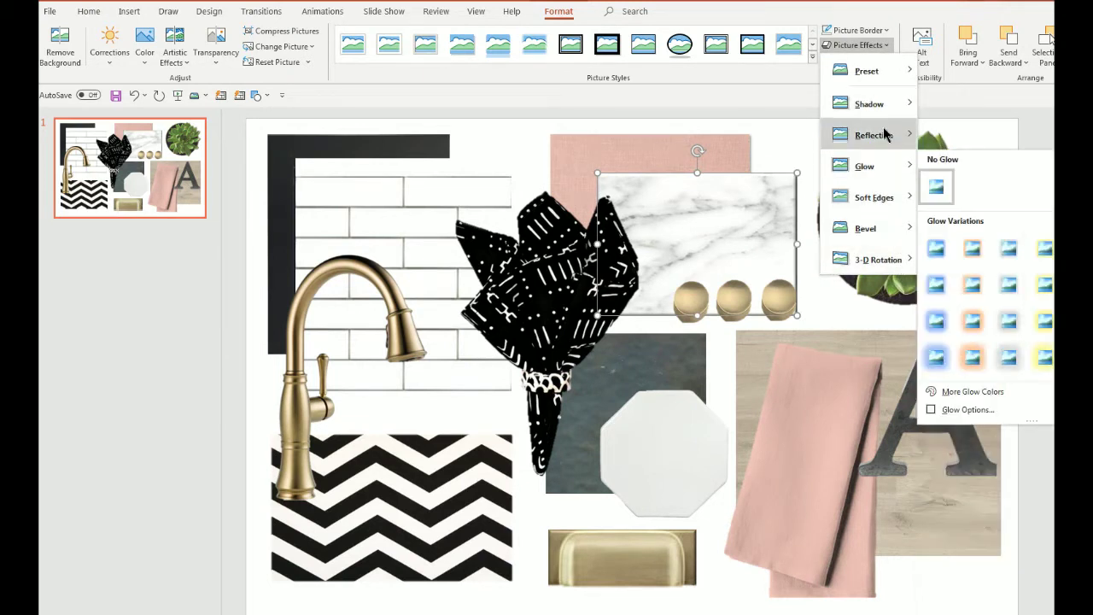
mouse_move(894, 231)
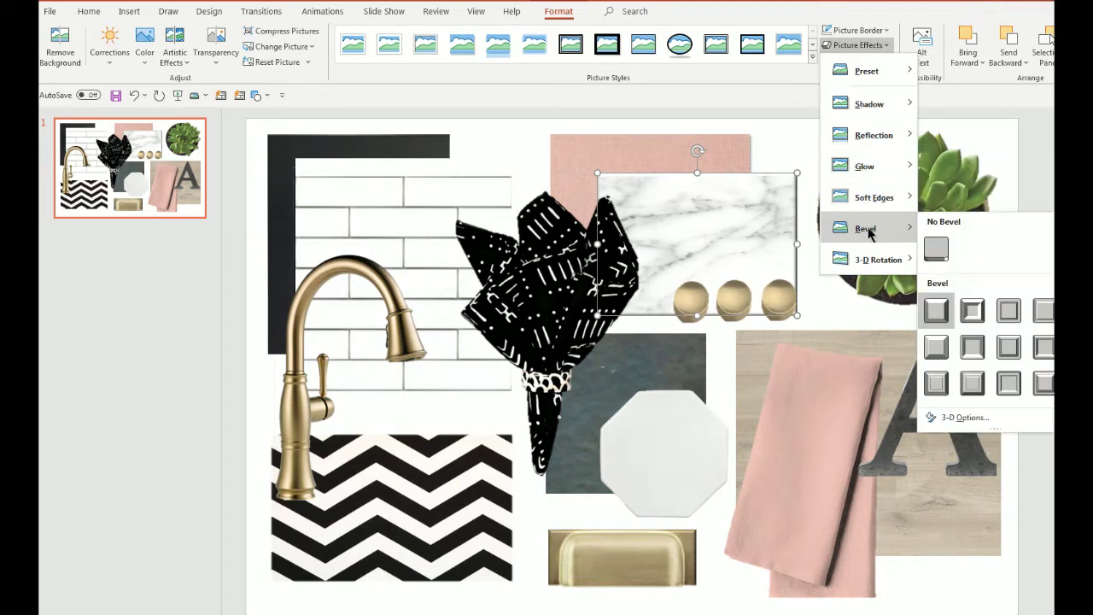
left_click(963, 418)
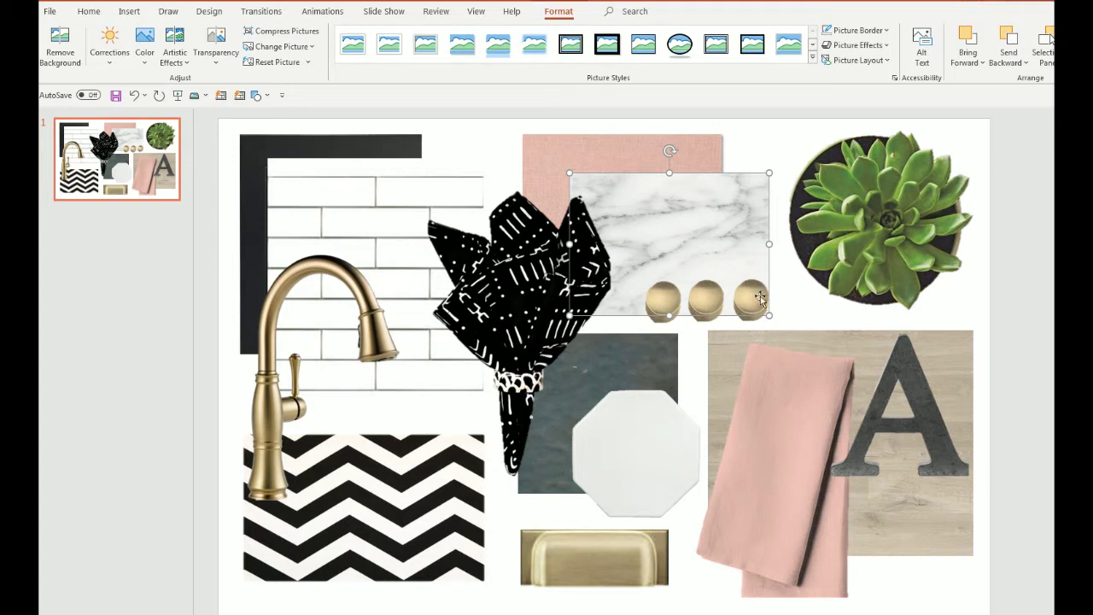
Reapply the first bevel preset to the marble tile and bring up the 3-D options for fine-tuning its edge
left_click(812, 312)
left_click(649, 201)
left_click(884, 46)
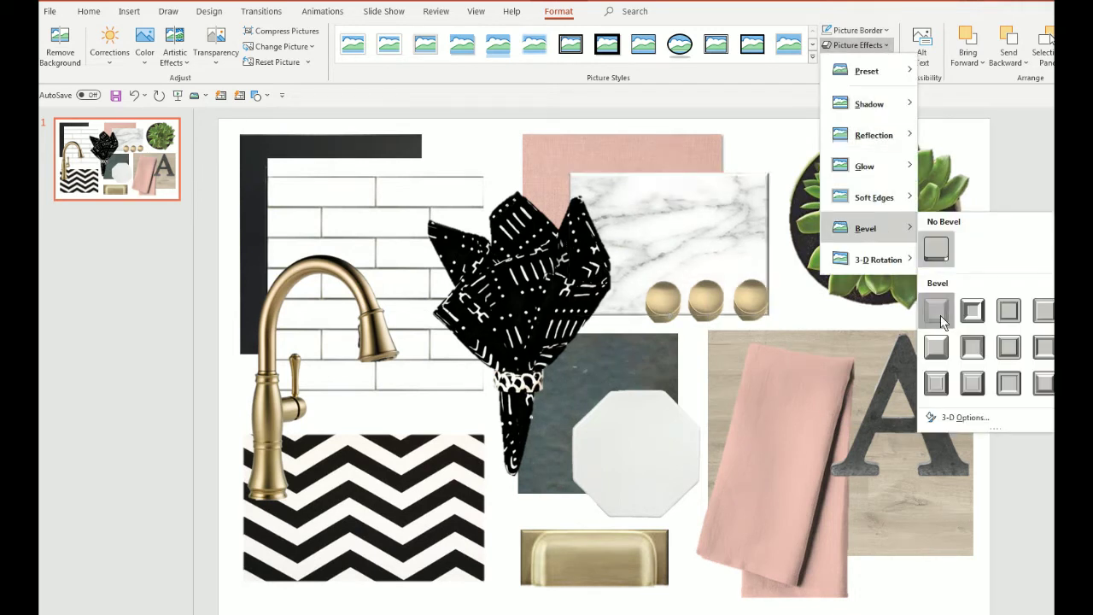
left_click(939, 311)
left_click(884, 47)
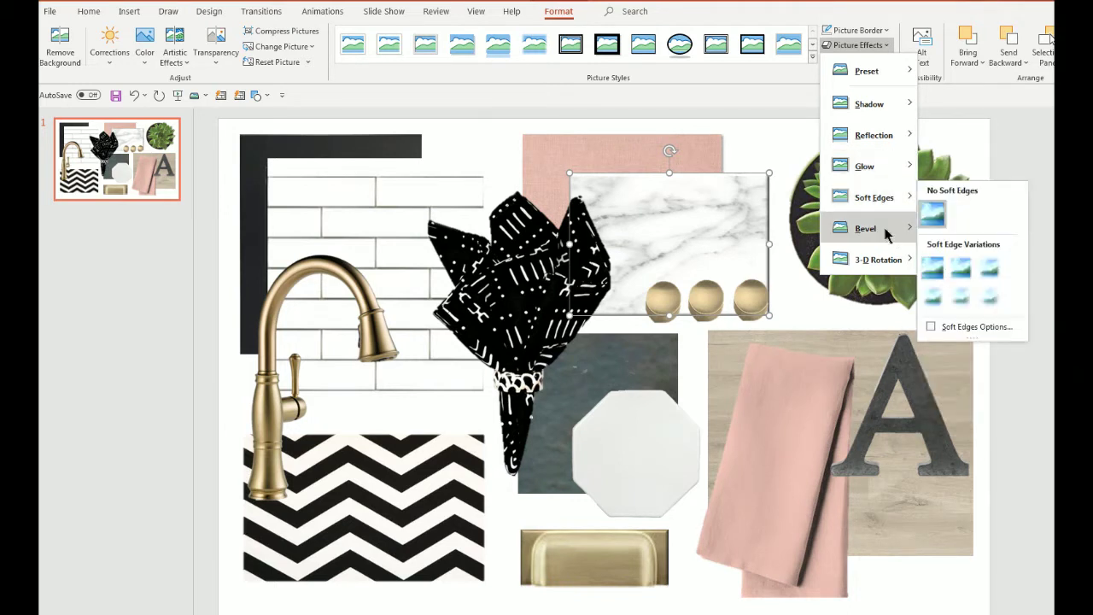
mouse_move(892, 228)
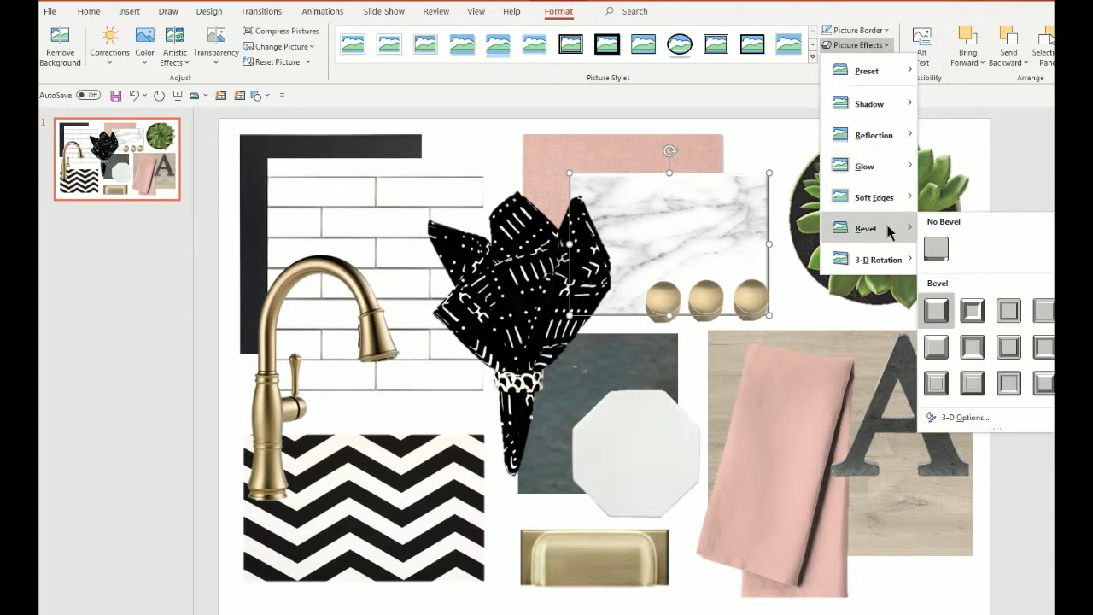
left_click(961, 418)
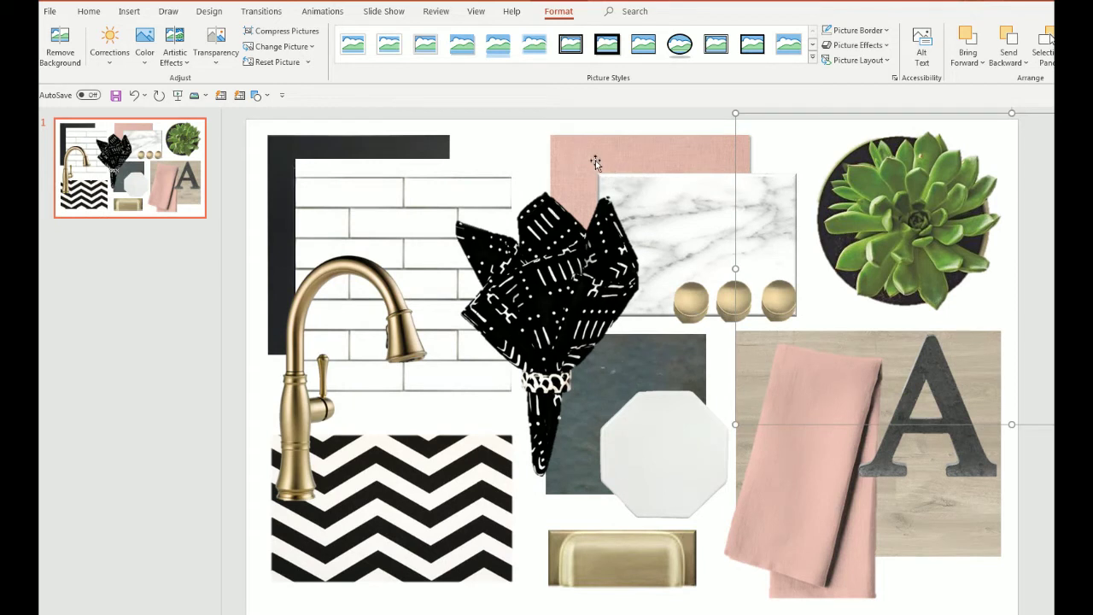
Nudge the marble tile slightly up and to the right, and give it the first outer shadow preset
left_click(667, 199)
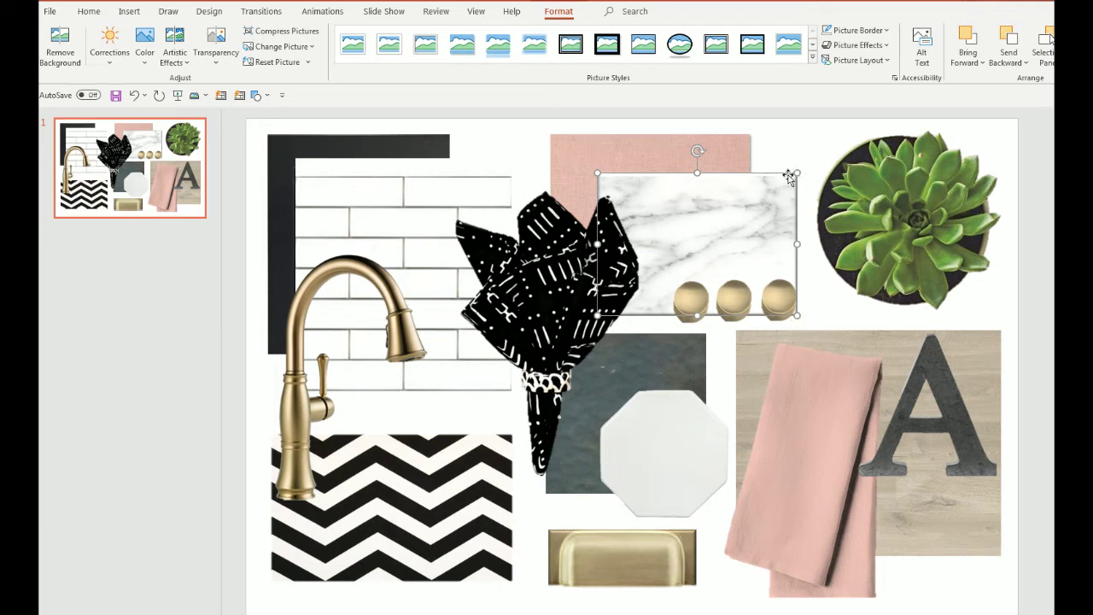
left_click_drag(751, 204, 754, 203)
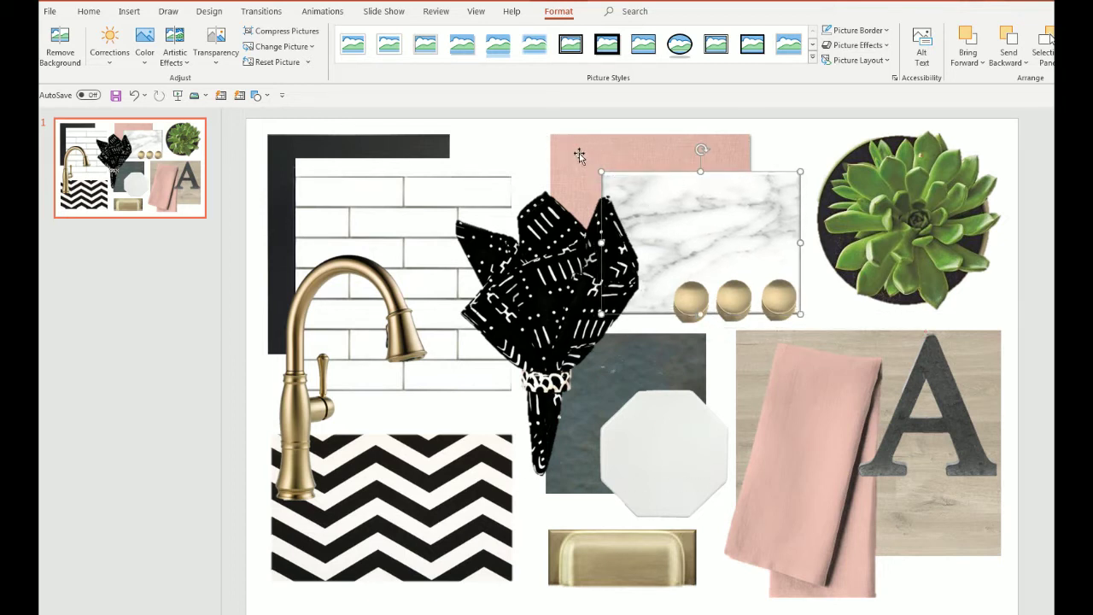
left_click(884, 46)
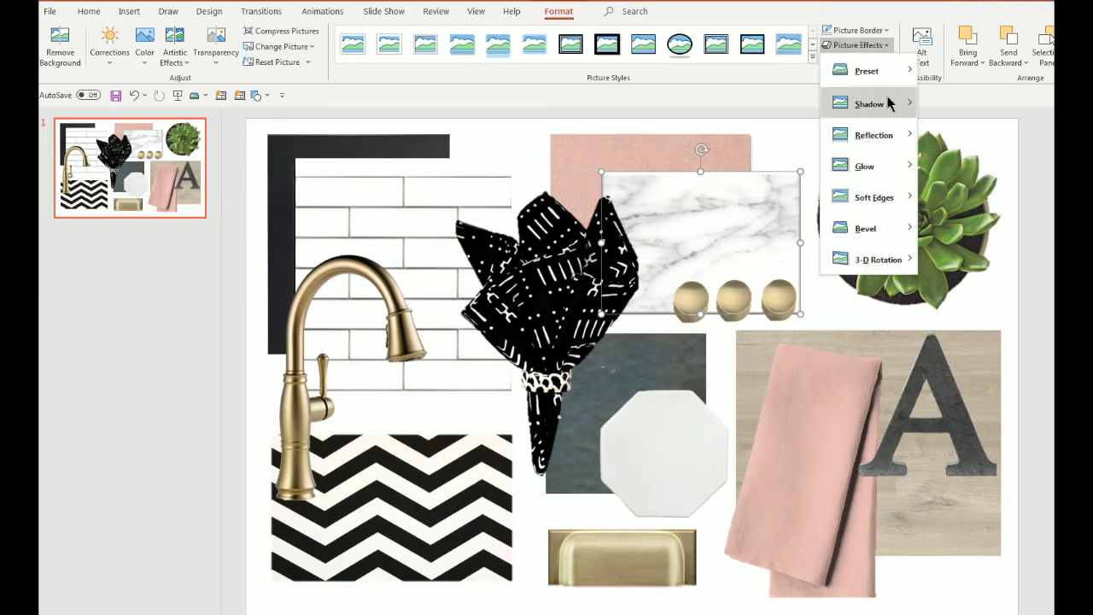
mouse_move(888, 103)
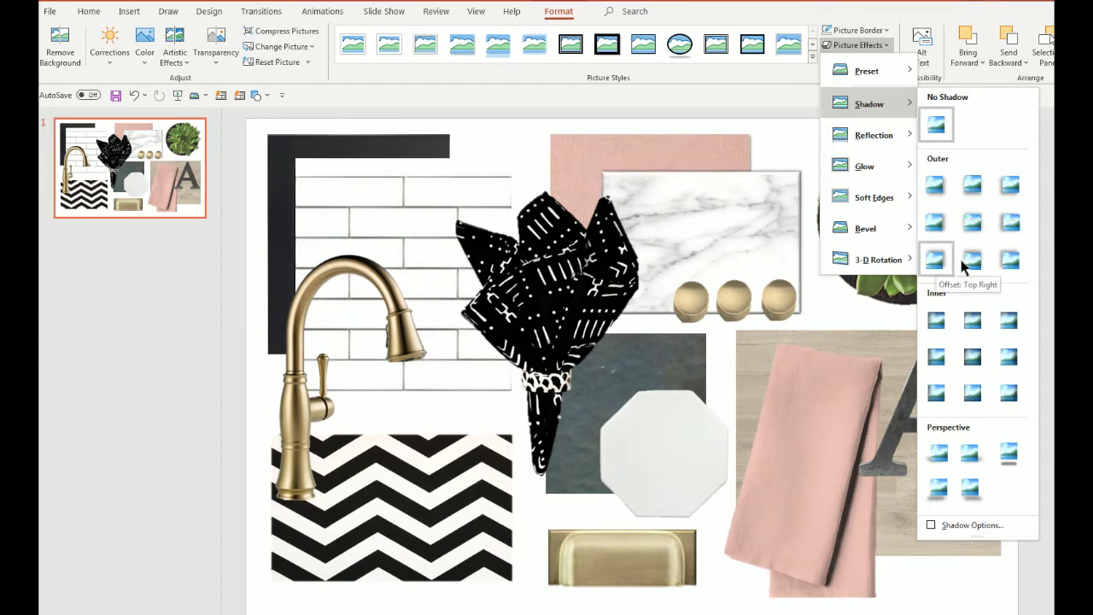
left_click(934, 186)
Strengthen the marble tile's shadow through the detailed shadow options and deselect the picture
left_click(866, 46)
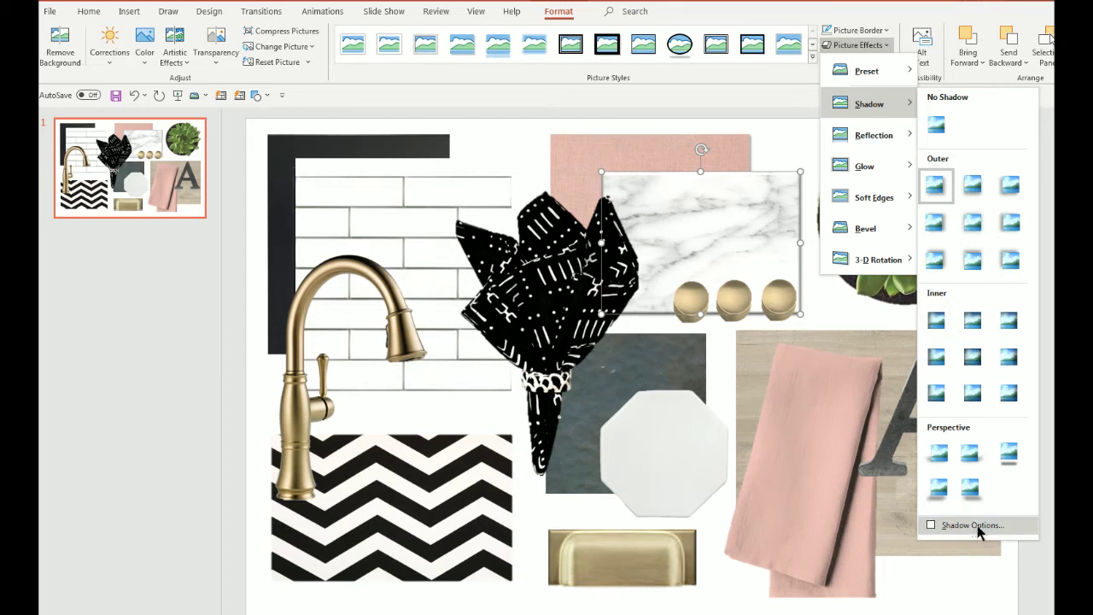
left_click(977, 525)
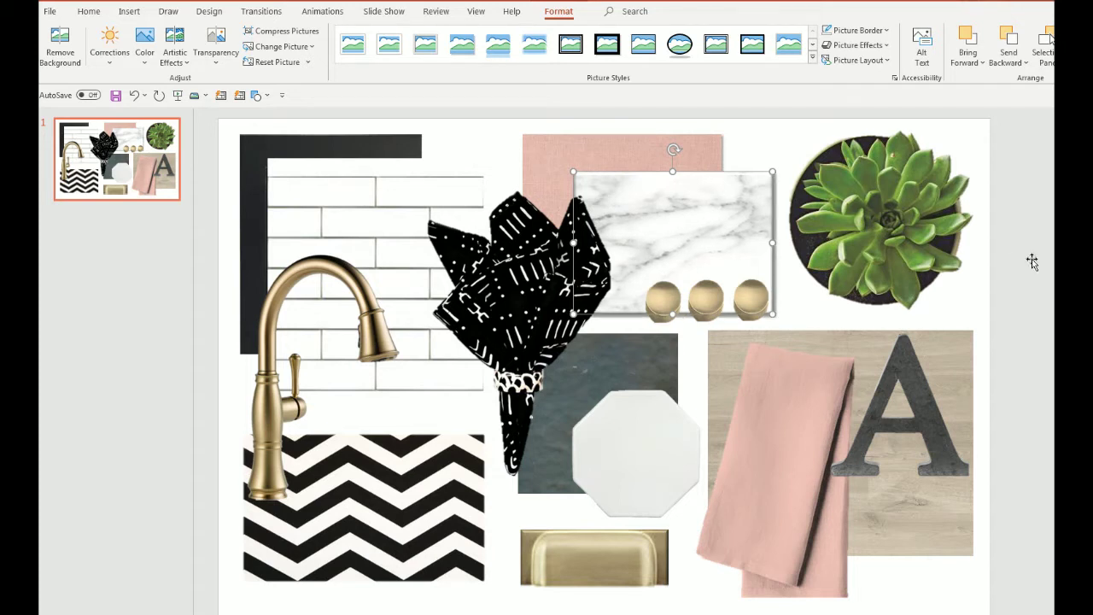
left_click(946, 316)
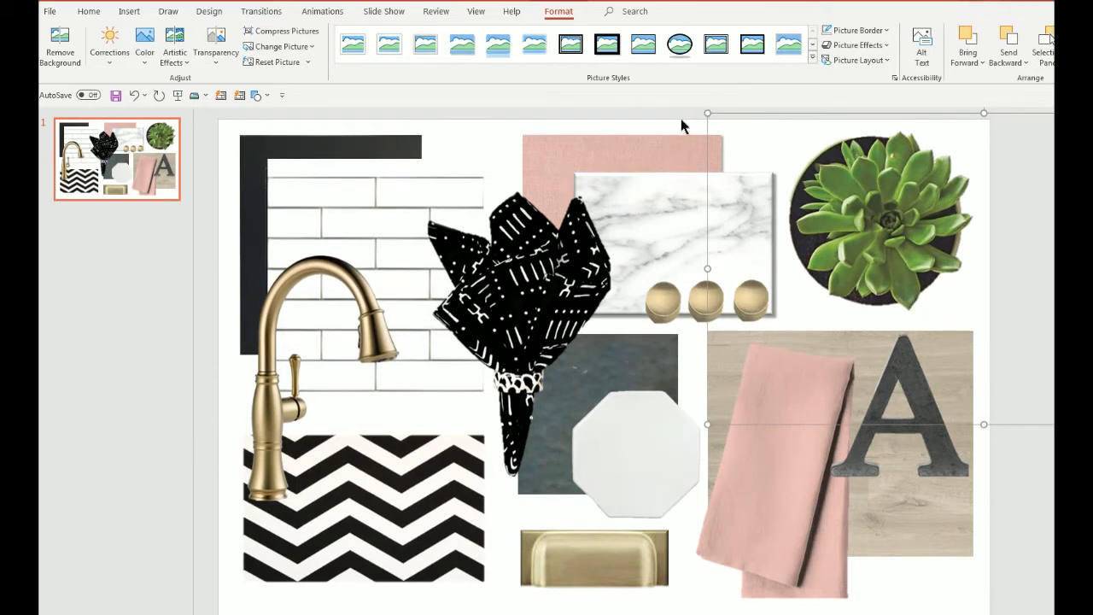
left_click(491, 129)
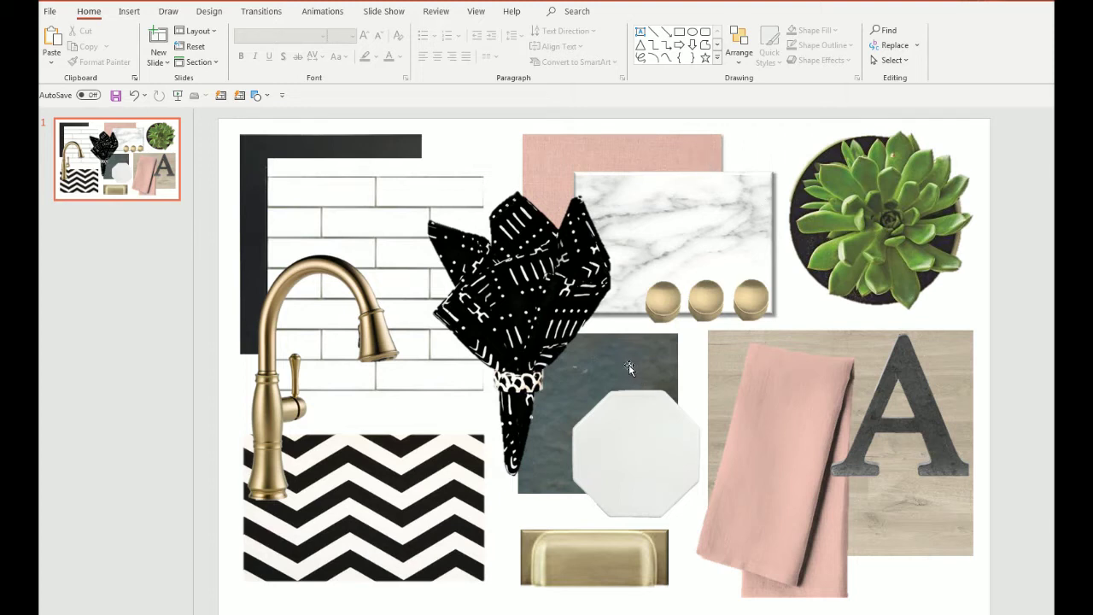
Give the wood tile behind the pink towel the third bevel preset of the first row and a drop shadow
left_click(957, 343)
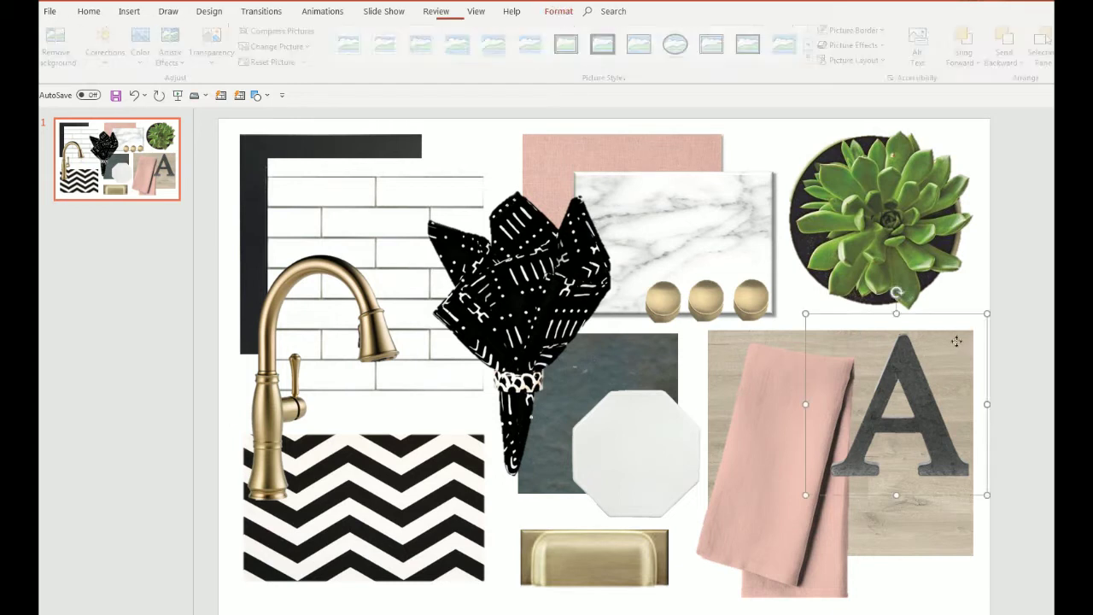
left_click(747, 335)
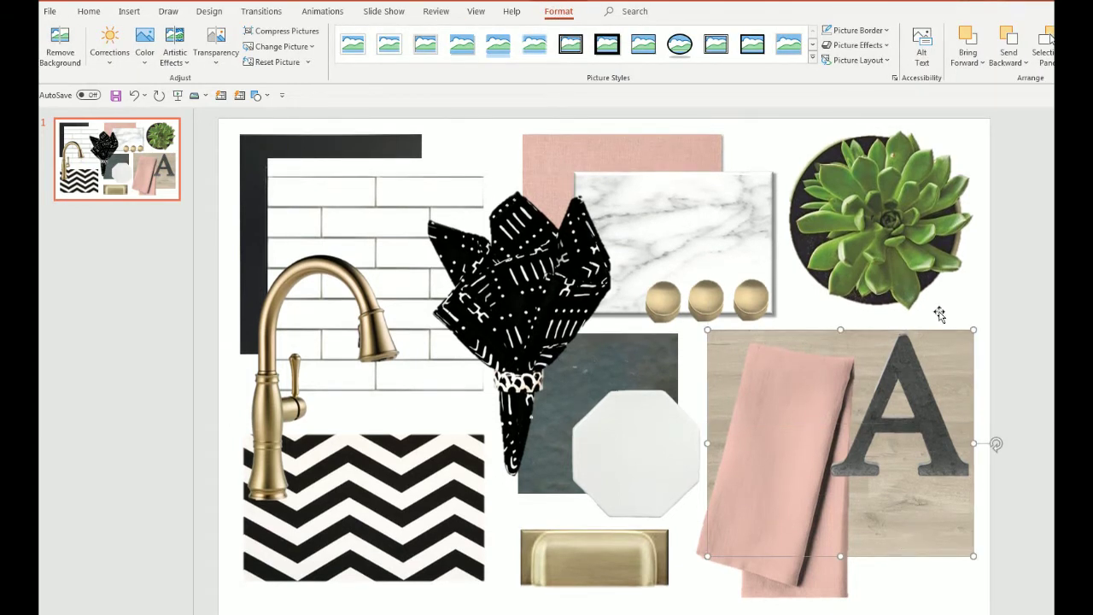
left_click(889, 47)
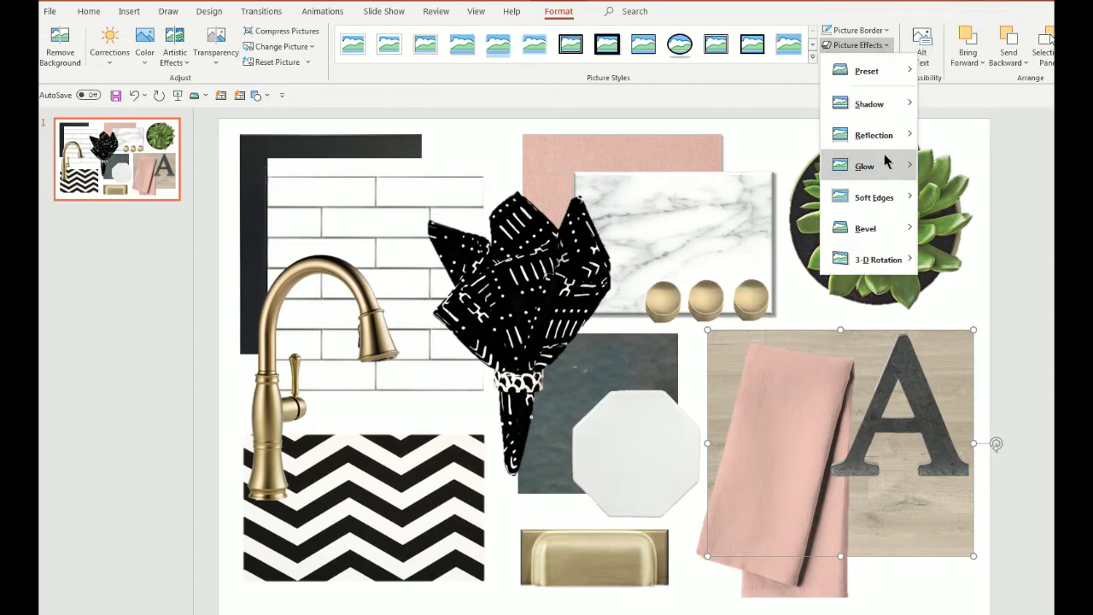
mouse_move(879, 230)
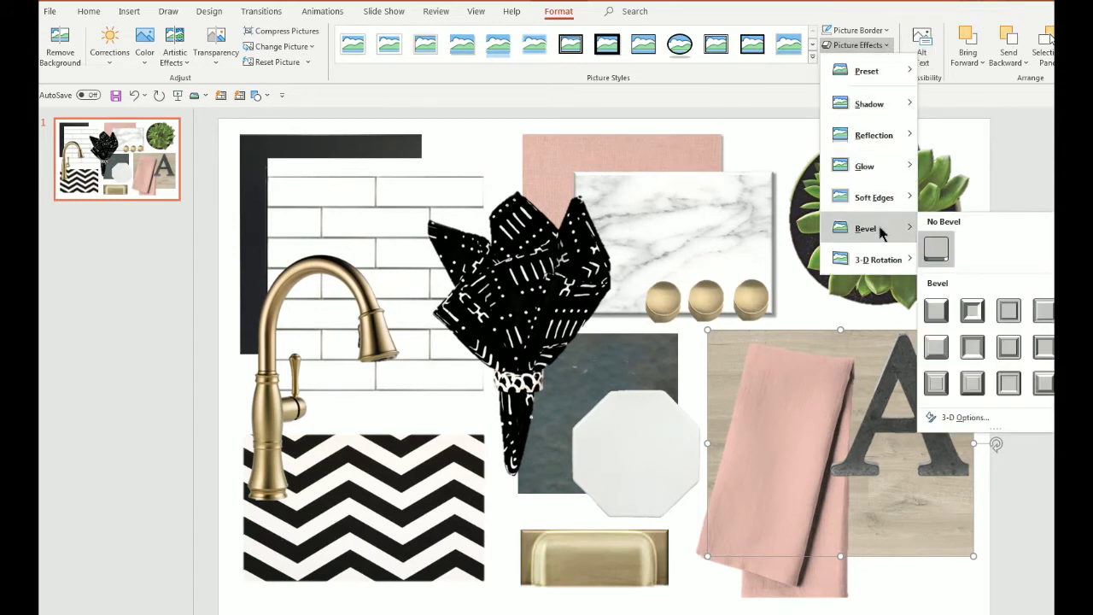
left_click(1007, 312)
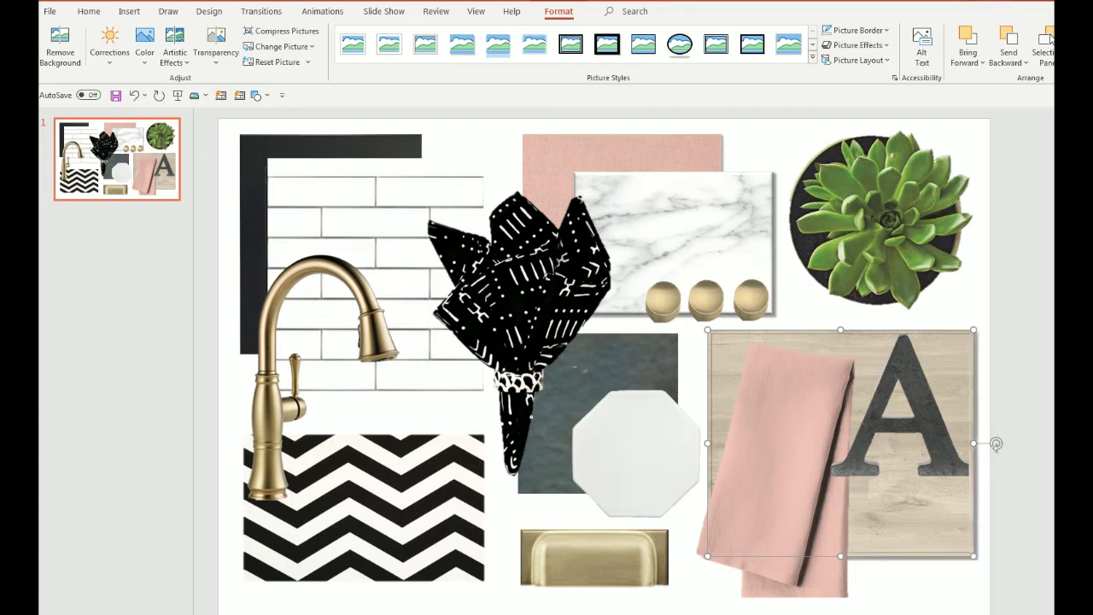
left_click(975, 309)
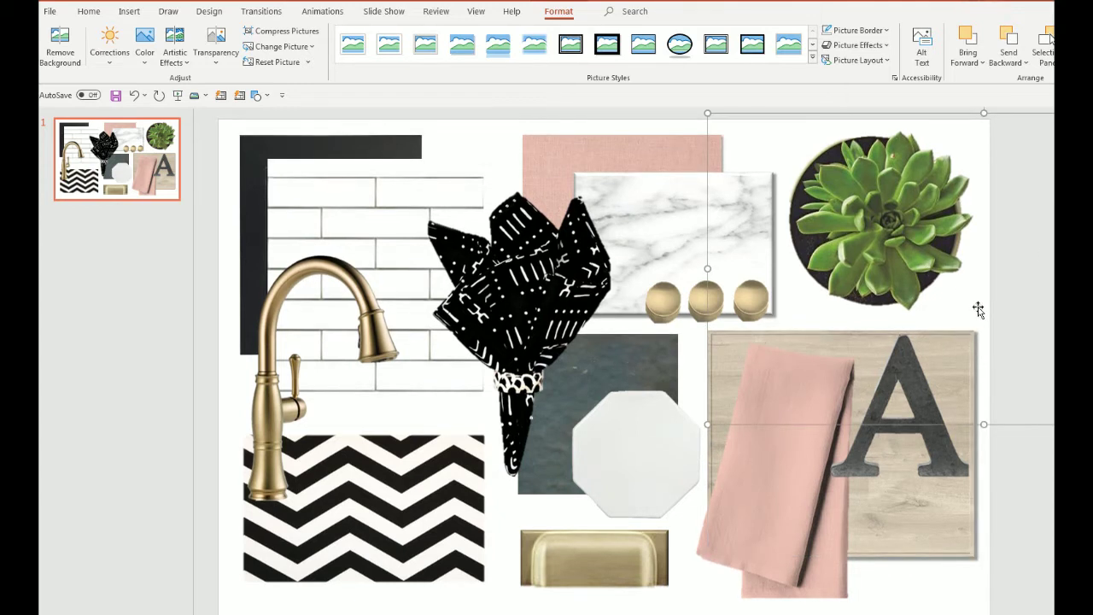
left_click(944, 606)
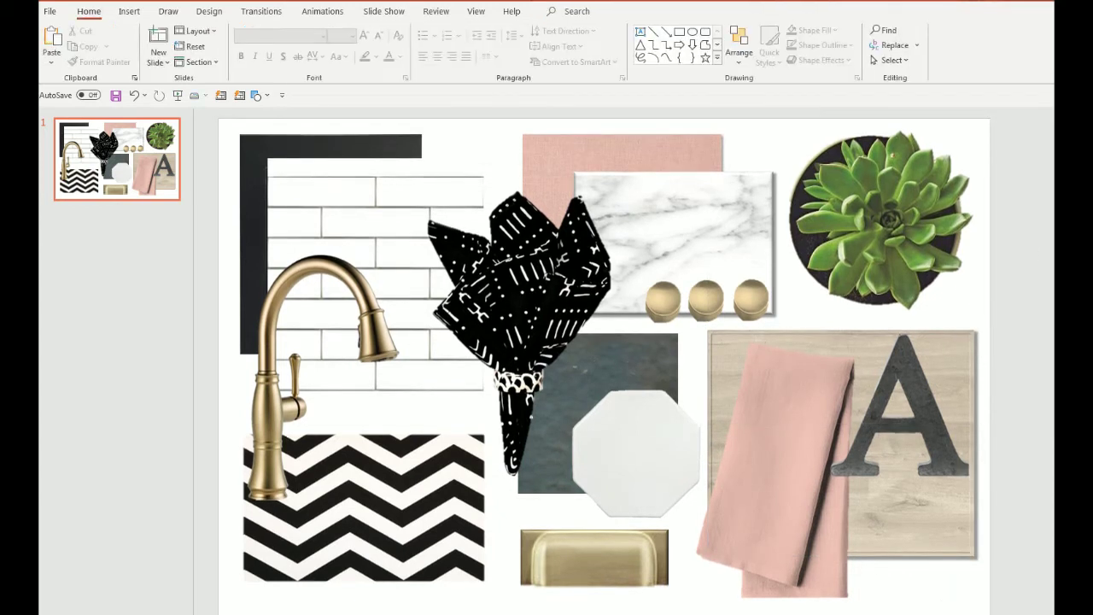
Nudge the metal letter A slightly down and to the left on the wood tile
left_click(910, 393)
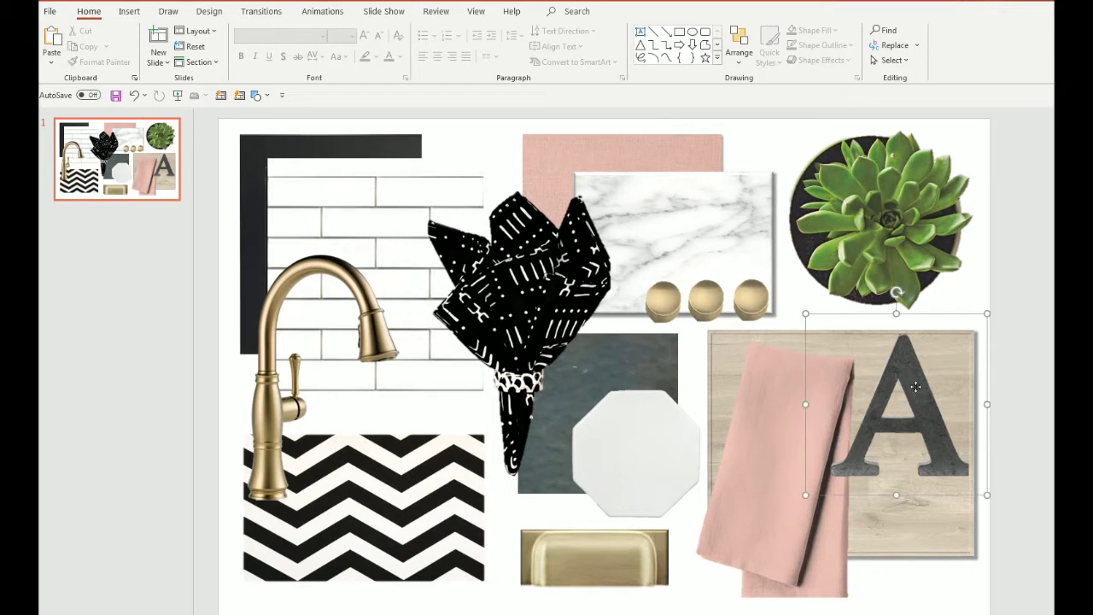
left_click_drag(910, 393, 910, 396)
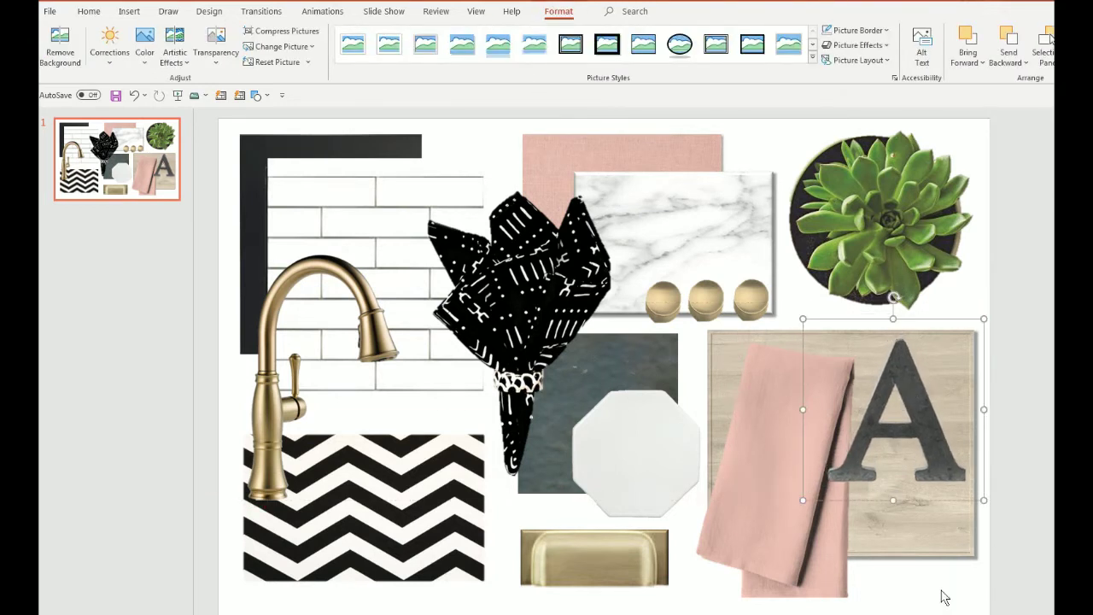
left_click(965, 580)
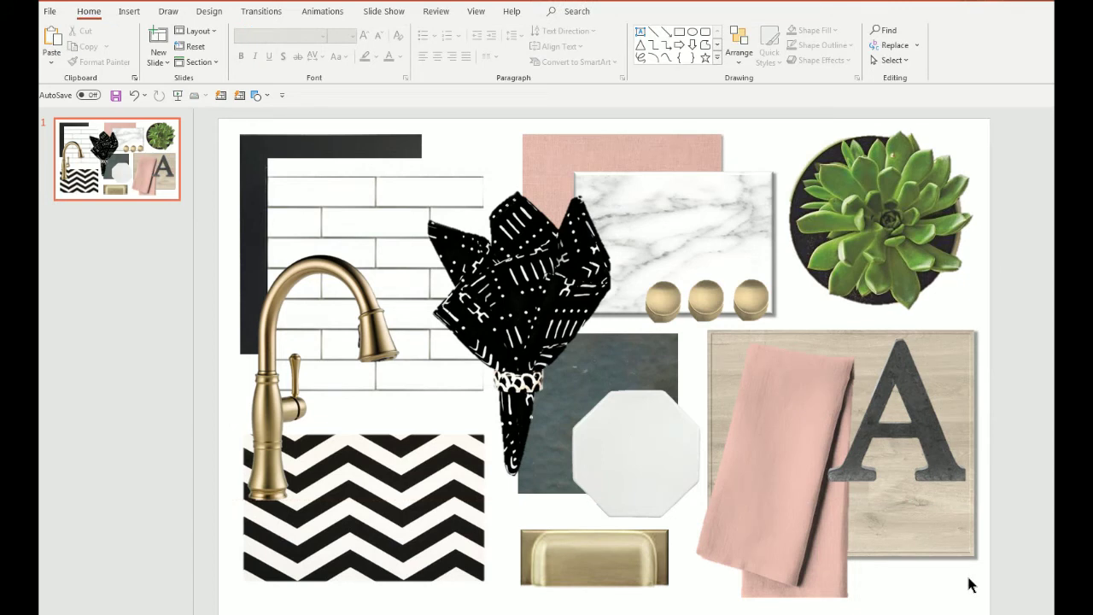
Give the metal letter A a drop shadow and the succulent a drop shadow set farther from the picture
left_click(910, 405)
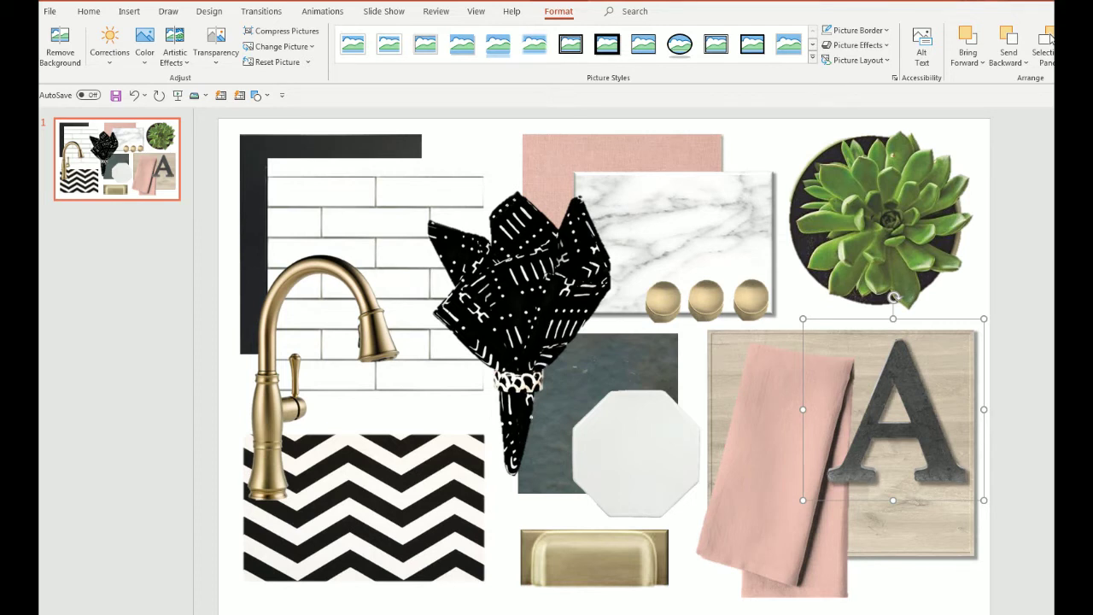
left_click(929, 608)
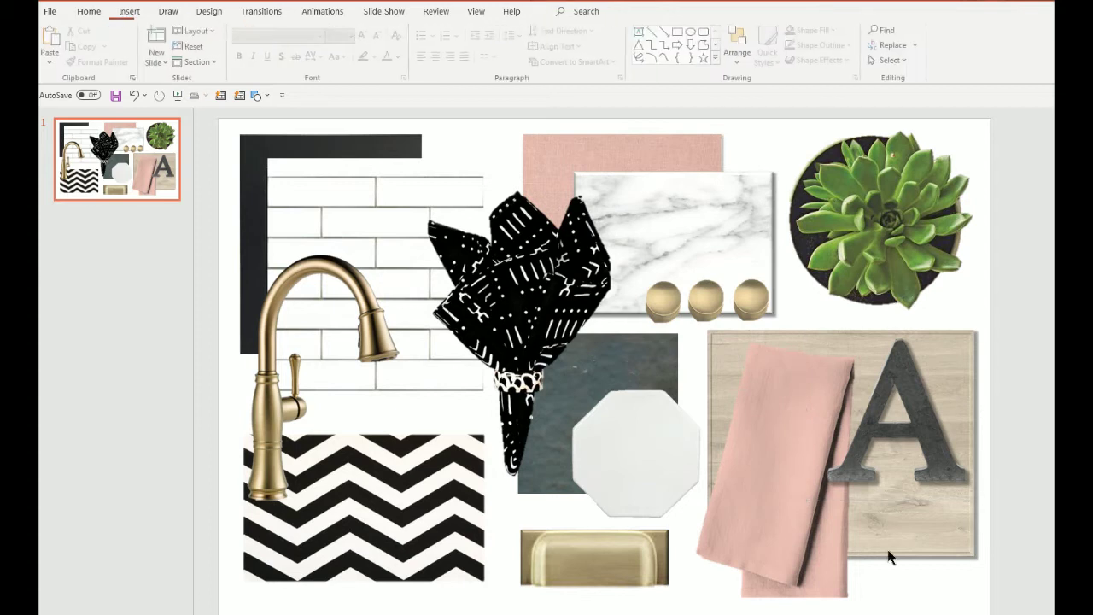
left_click(883, 196)
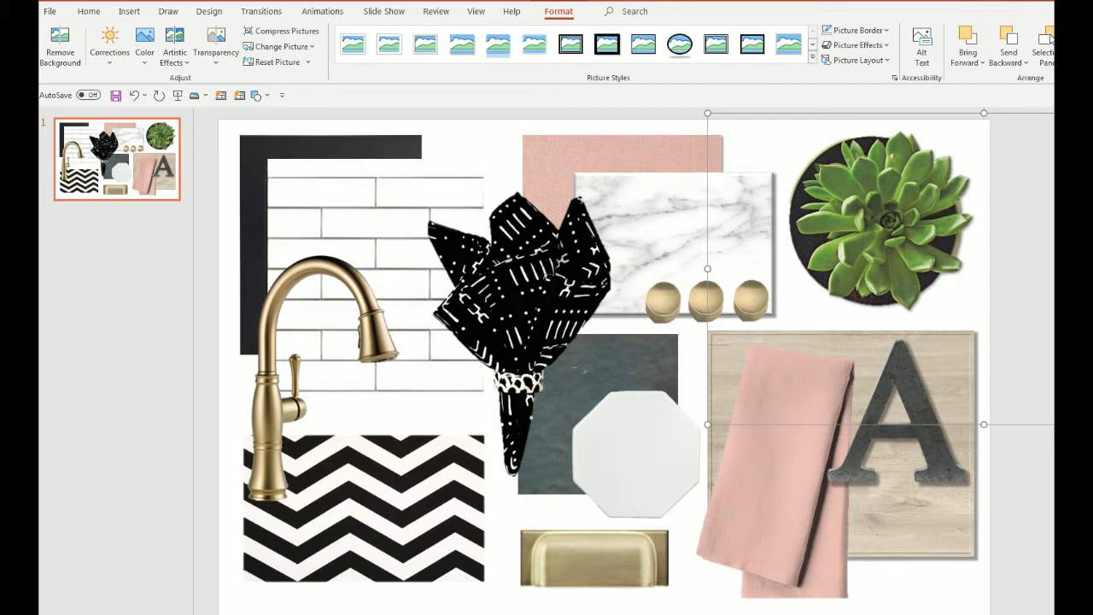
key("Up")
key("Up")
key("Up")
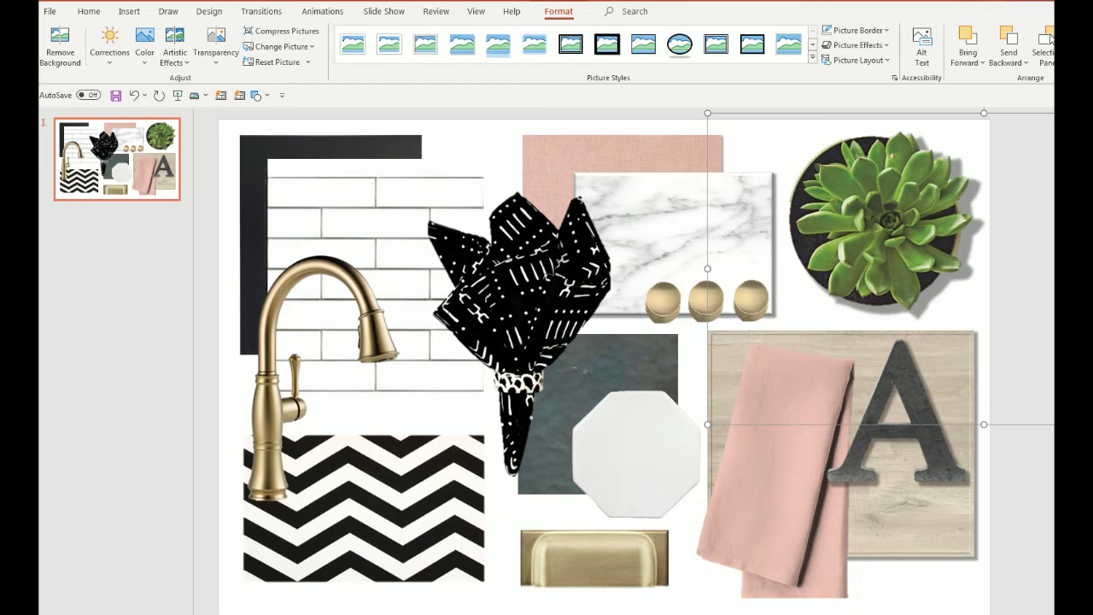
left_click(929, 595)
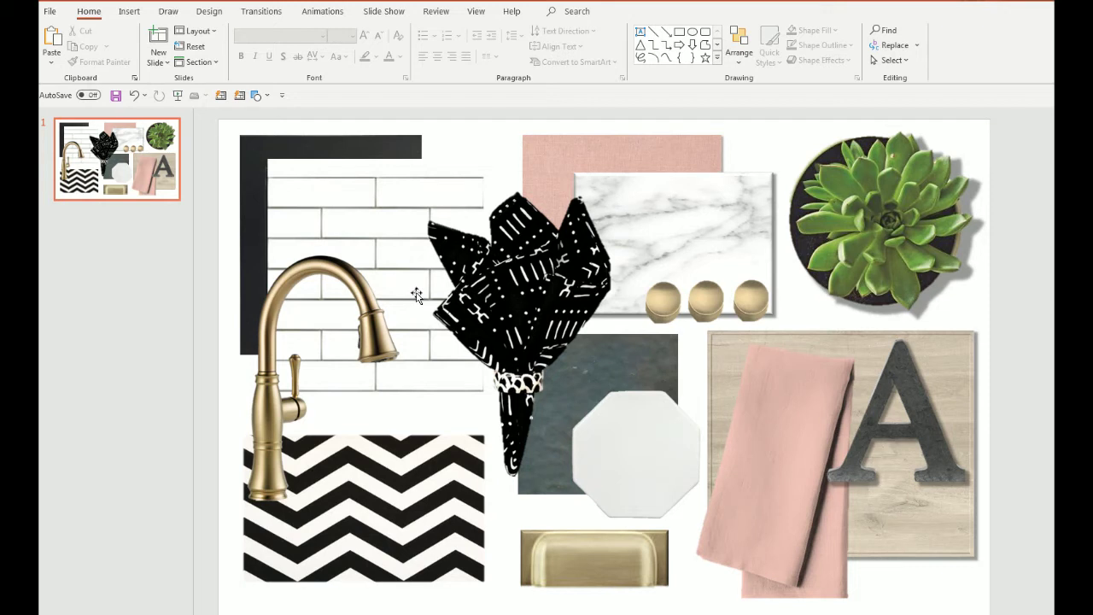
Give the gold faucet a drop shadow that falls on the subway tiles and chevron pattern, and deselect it
left_click(374, 340)
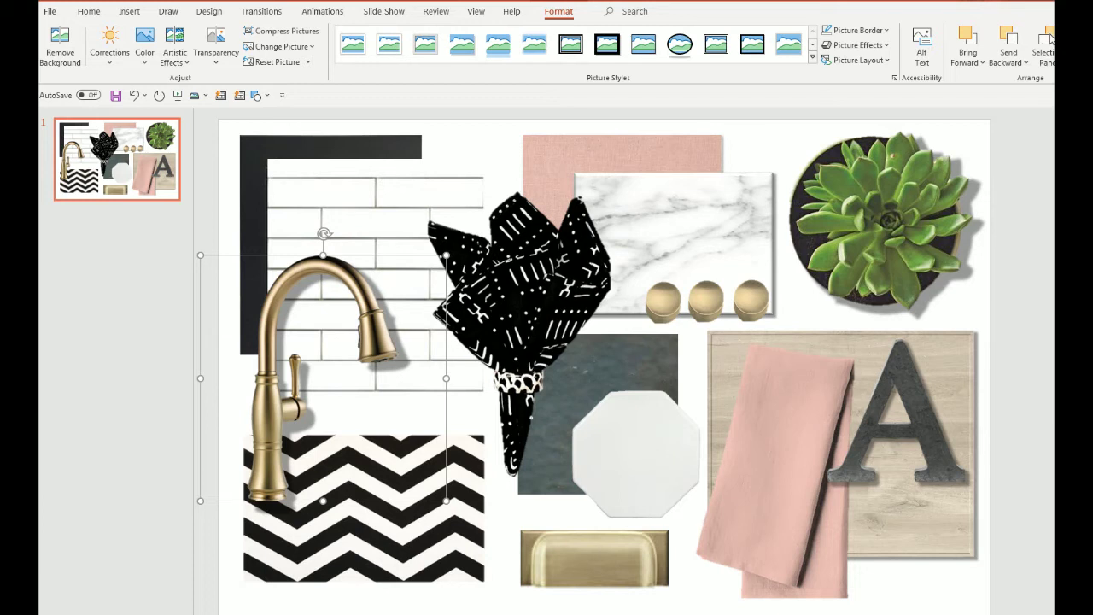
left_click(915, 595)
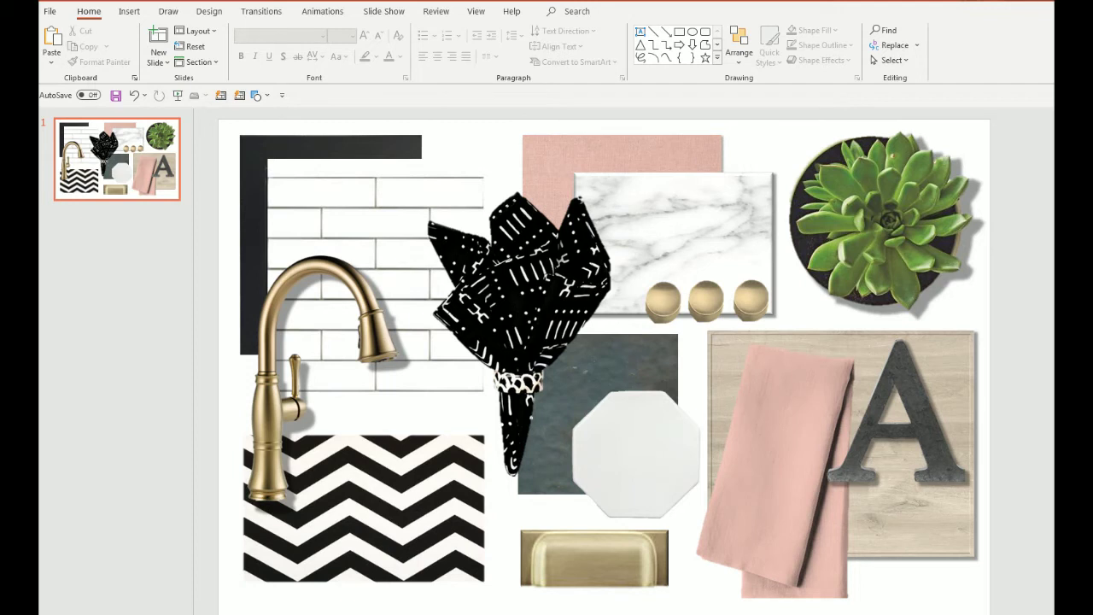
scroll(599, 367, "right", 1)
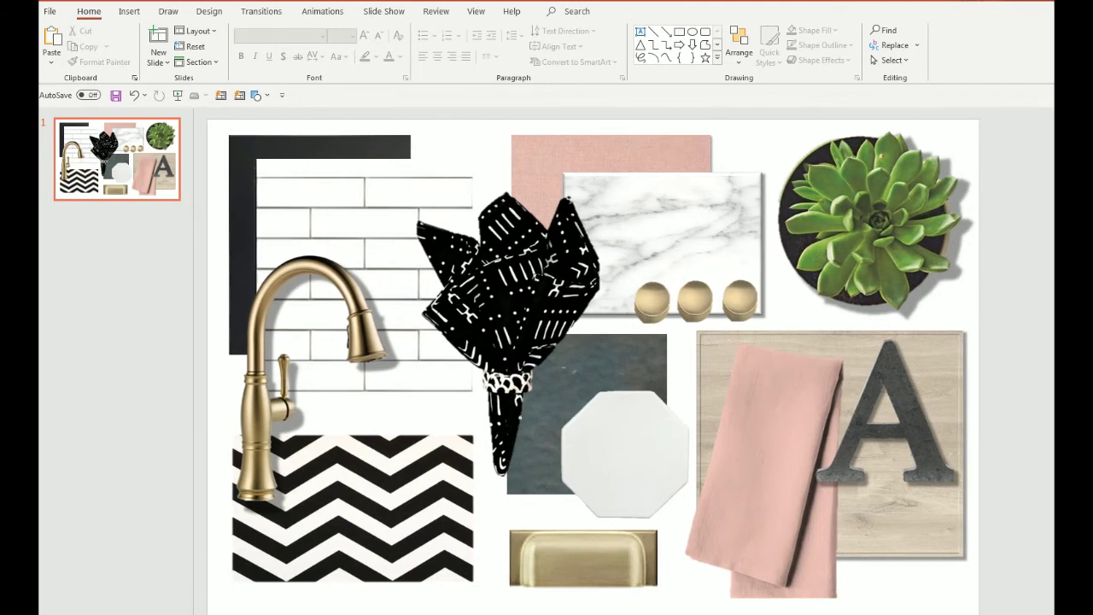
scroll(598, 367, "left", 1)
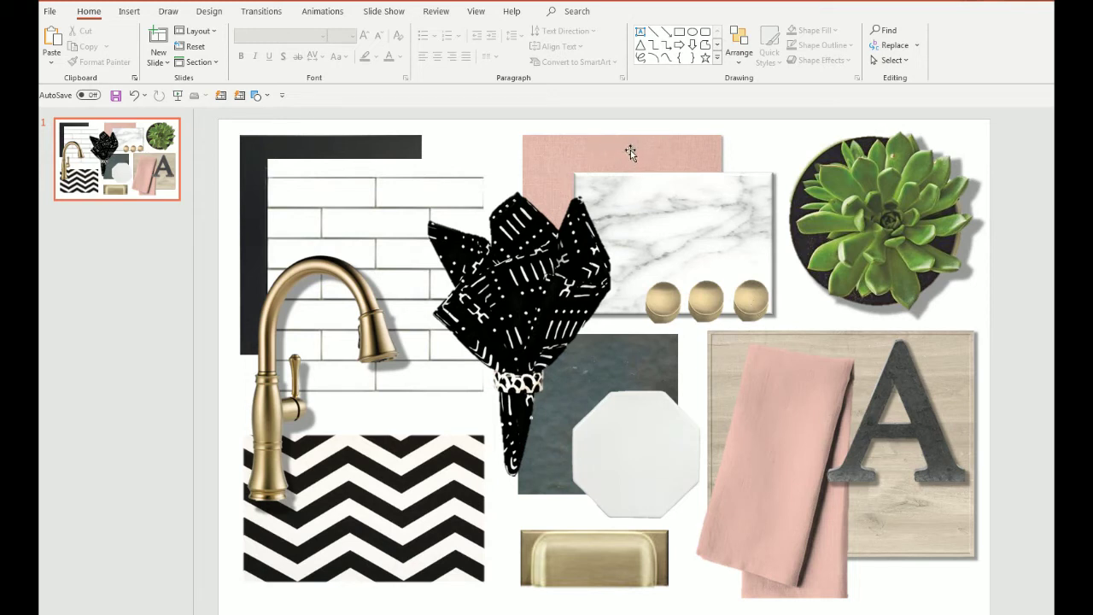
Turn the pink fabric swatch behind the marble tile grey by setting its color saturation to 0%
left_click(630, 152)
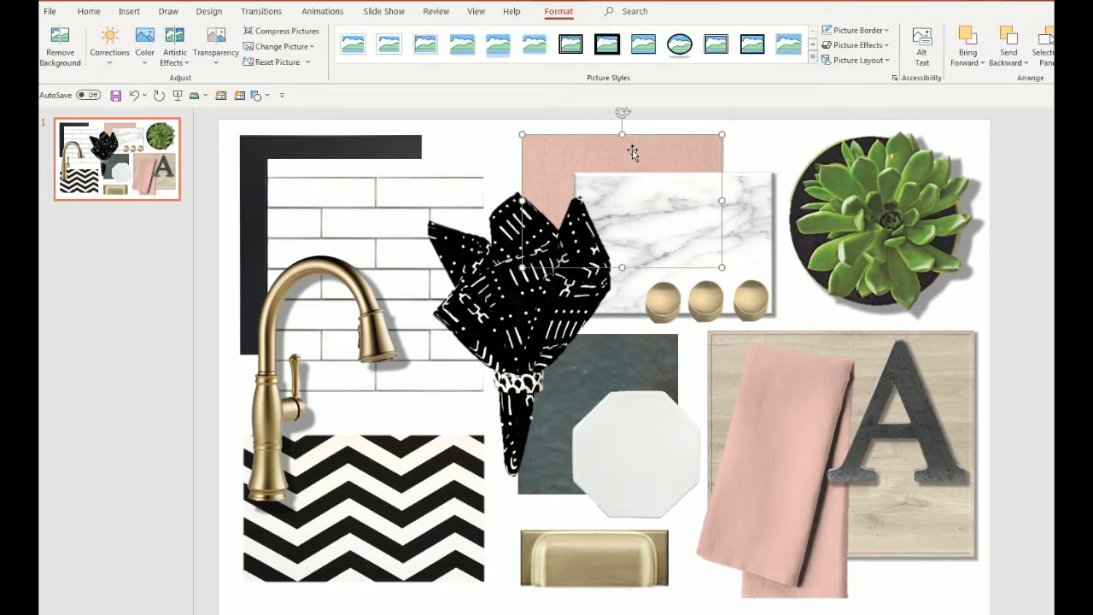
left_click(153, 49)
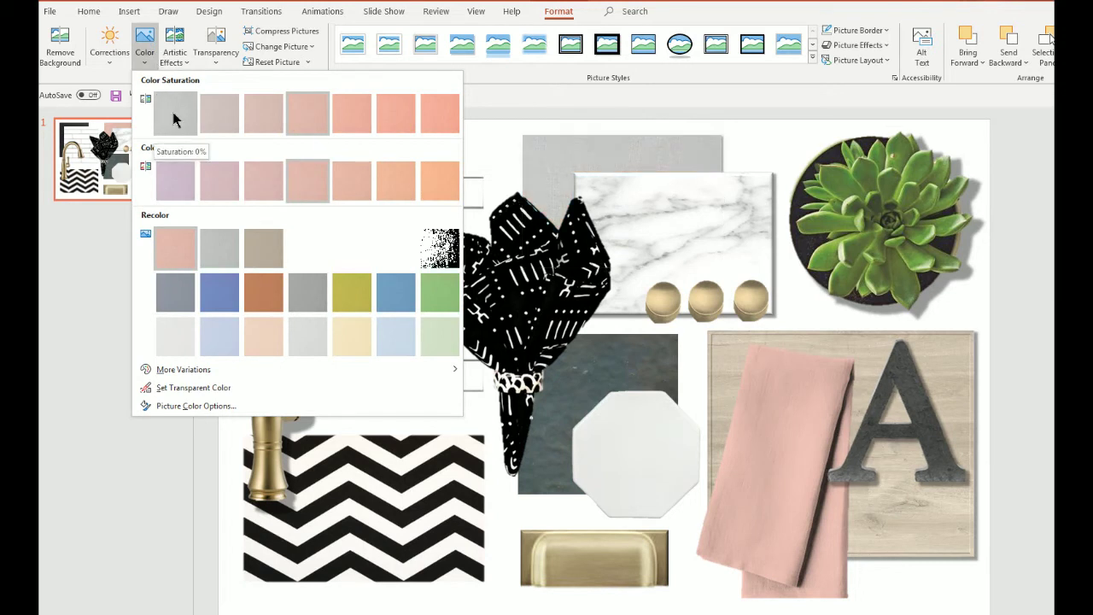
key("Escape")
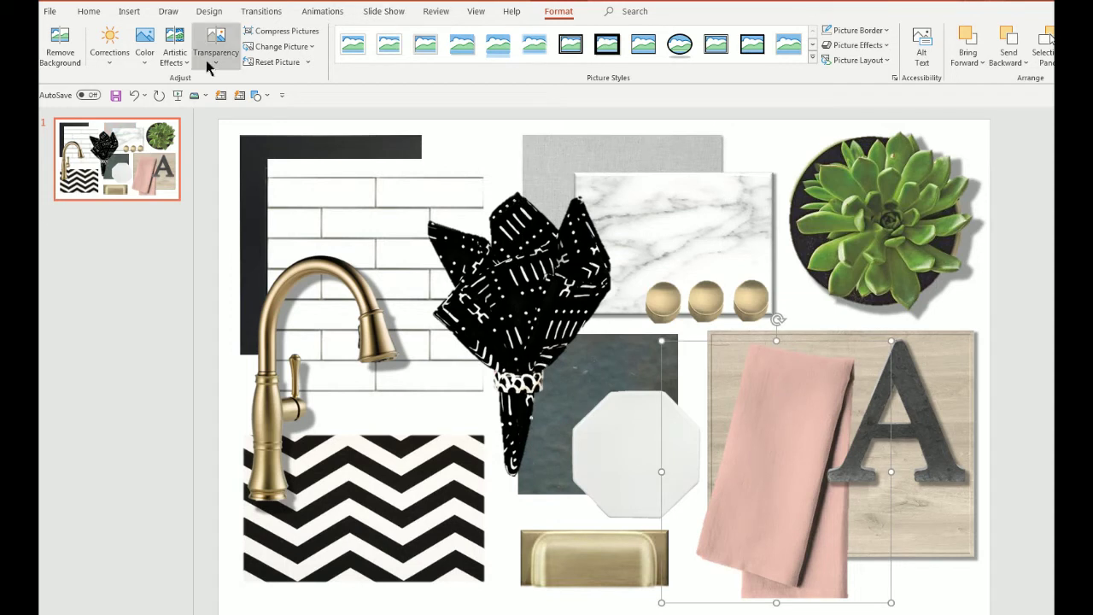
Recolor the pink towel with the fourth dark recolor variant (grey), with a 5300 K color tone and the lowest saturation preset
left_click(148, 59)
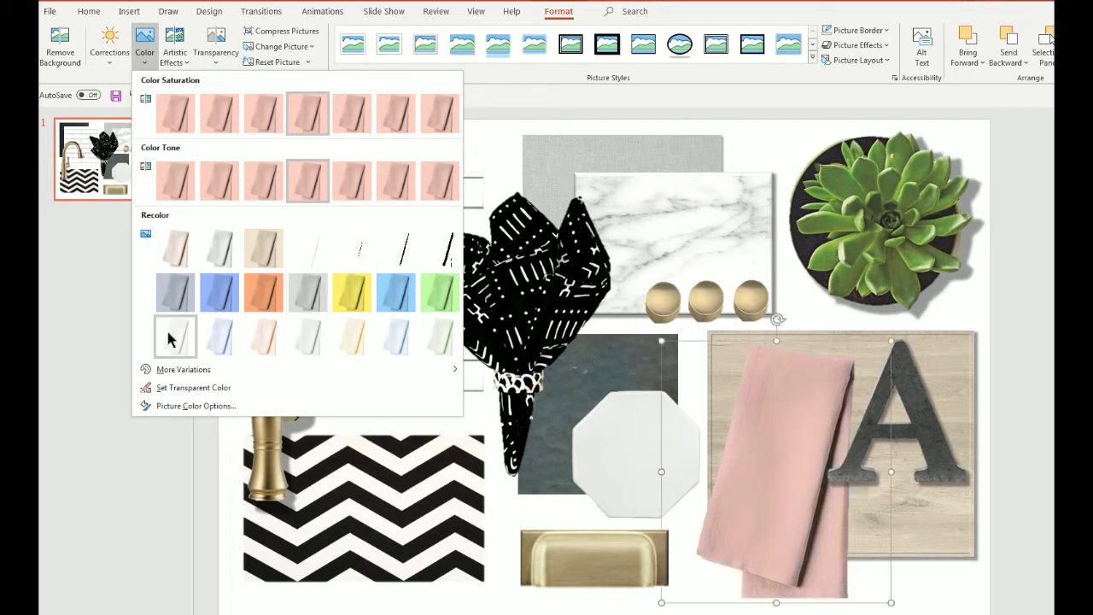
left_click(309, 300)
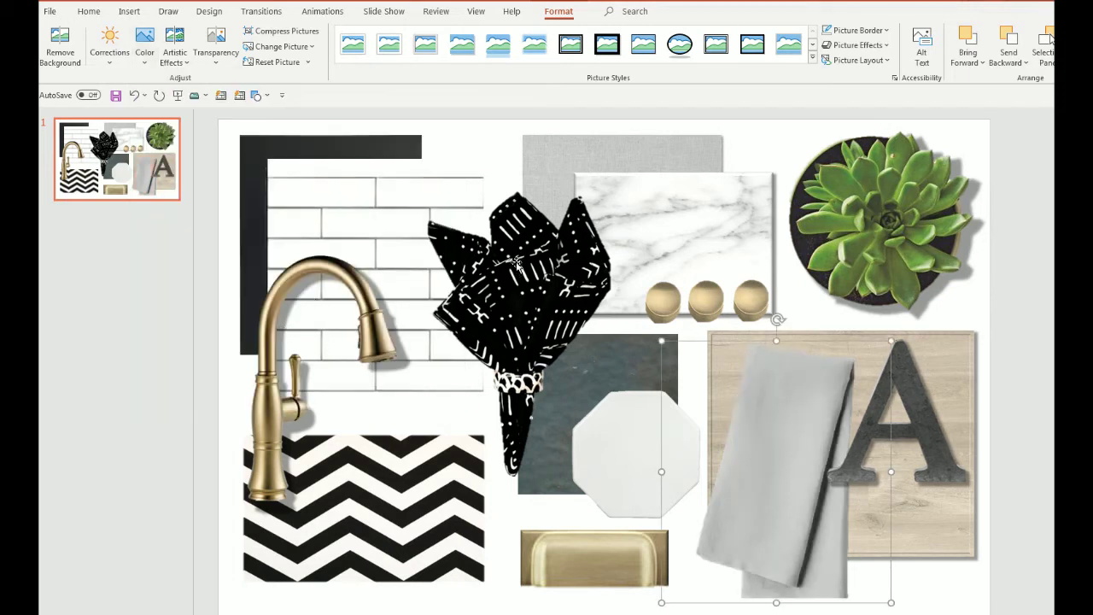
left_click(145, 59)
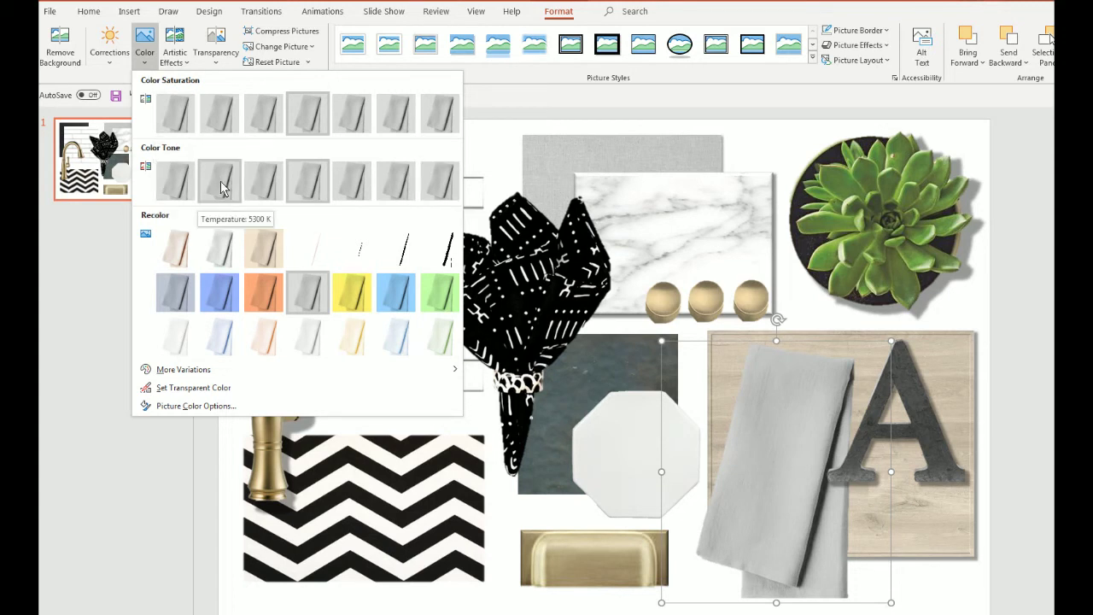
key("Escape")
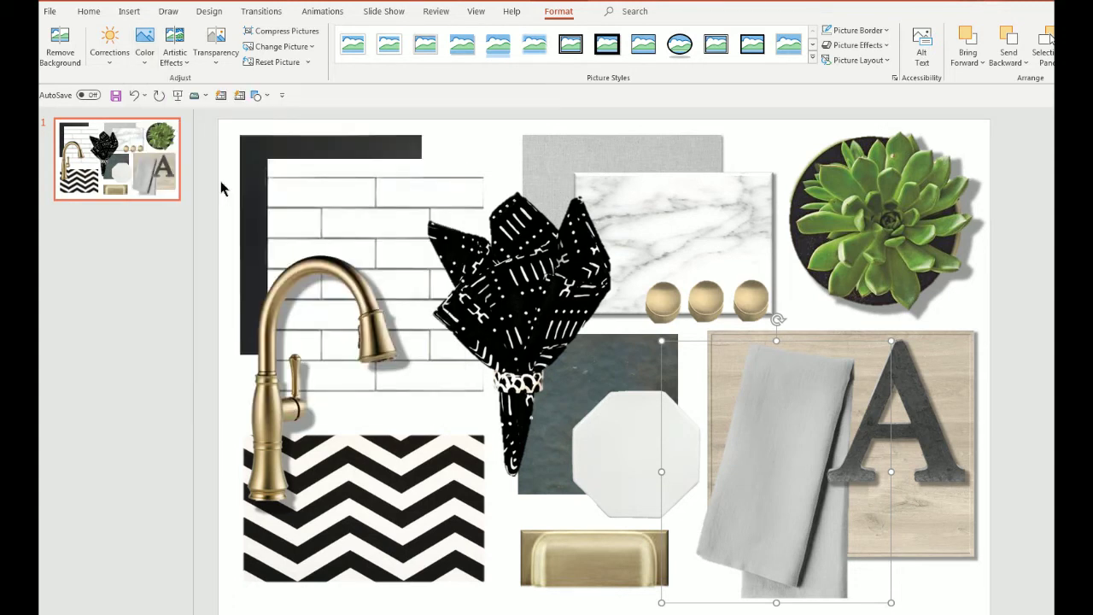
left_click(151, 63)
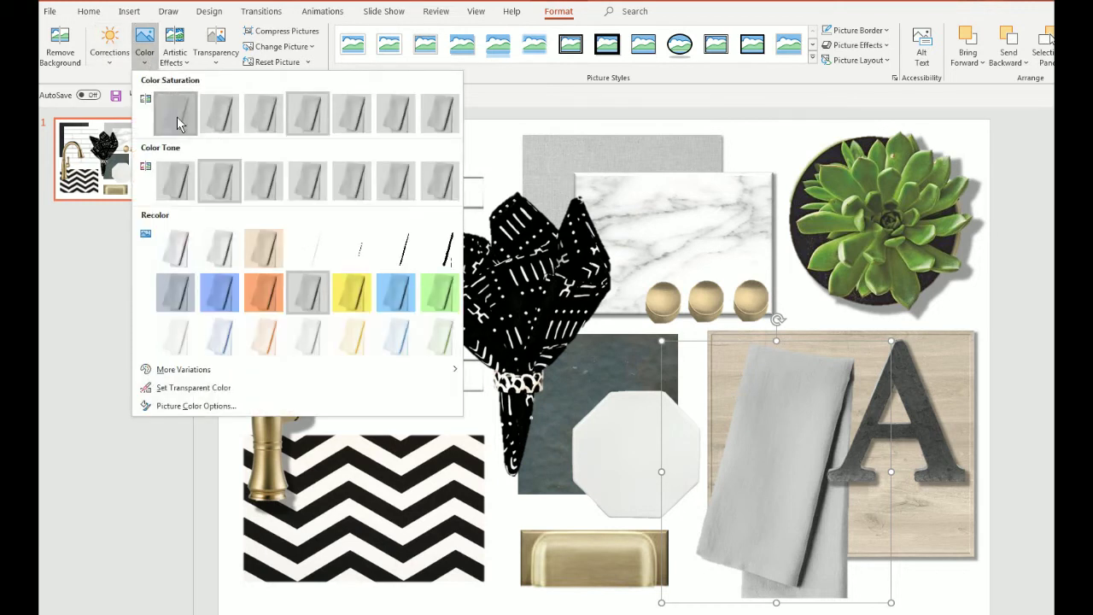
key("Escape")
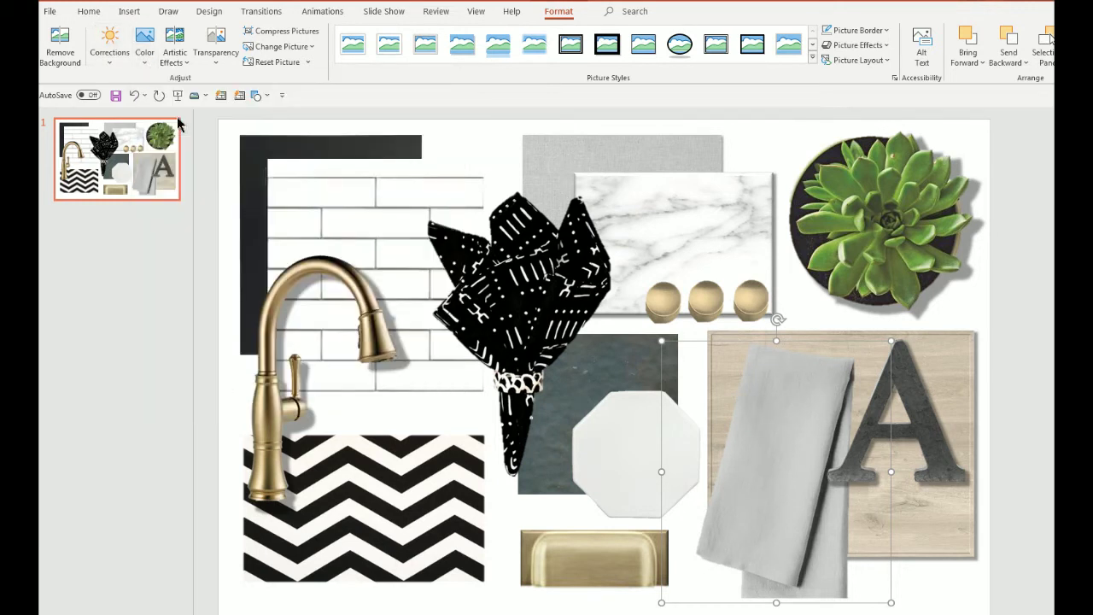
Darken the grey towel with the third brightness/contrast preset of the first row and reopen its picture corrections
left_click(108, 66)
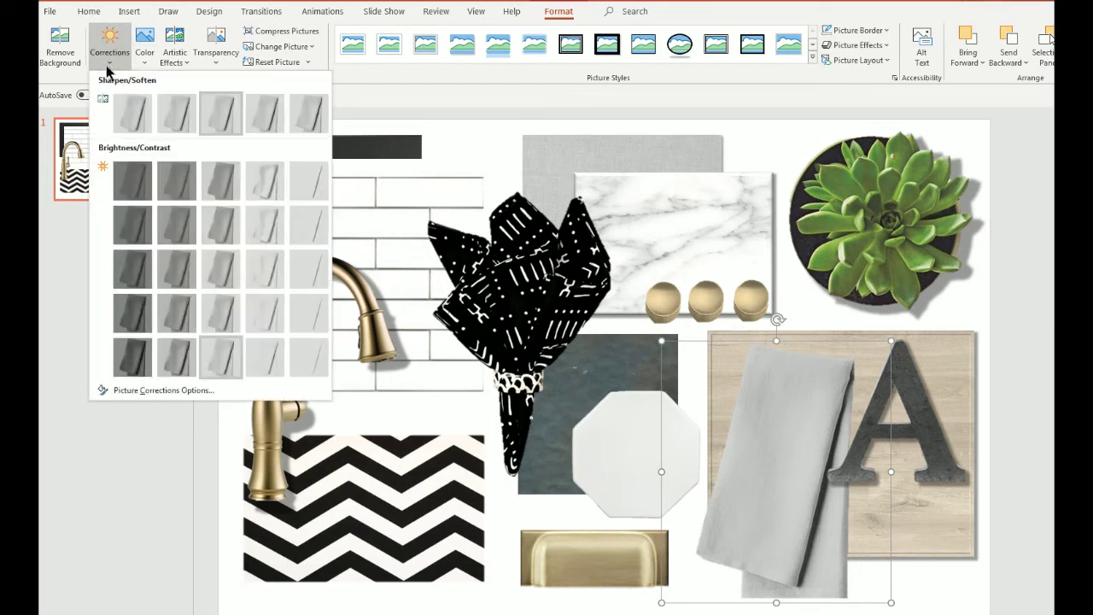
left_click(226, 185)
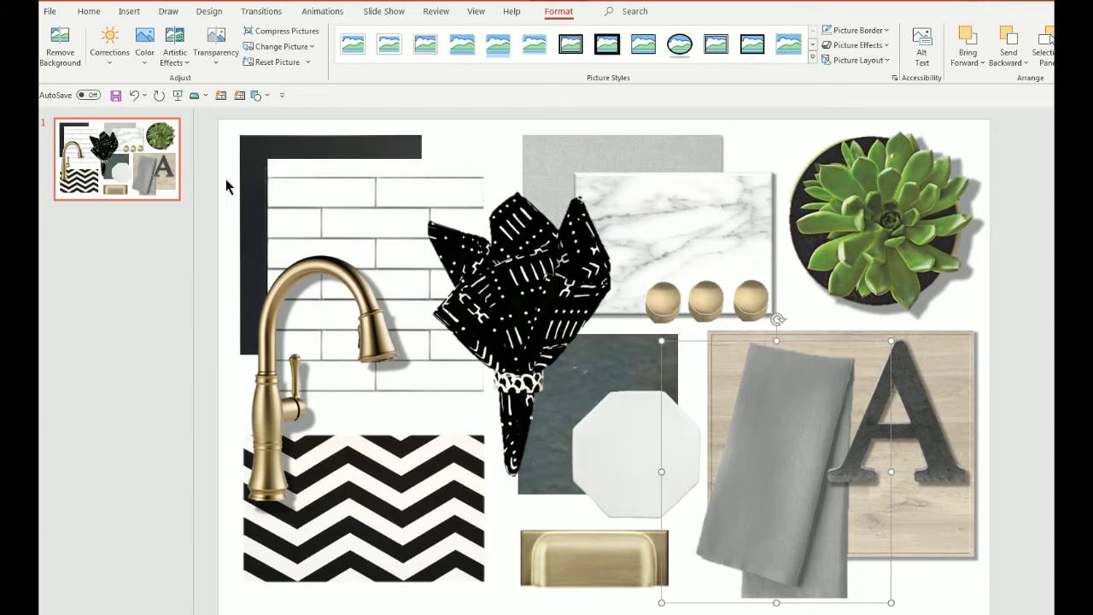
left_click(111, 60)
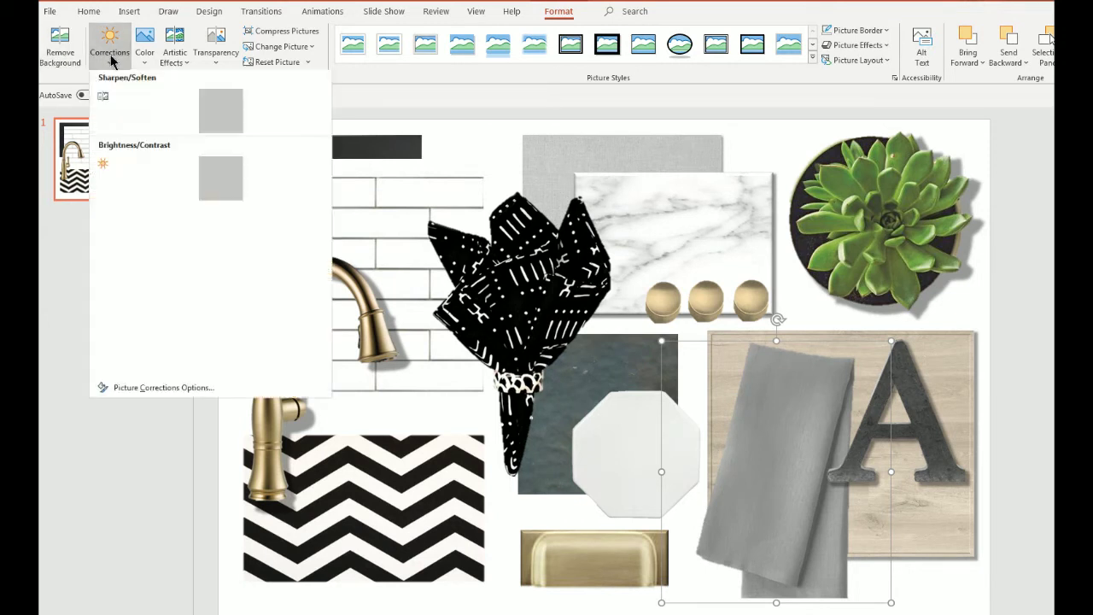